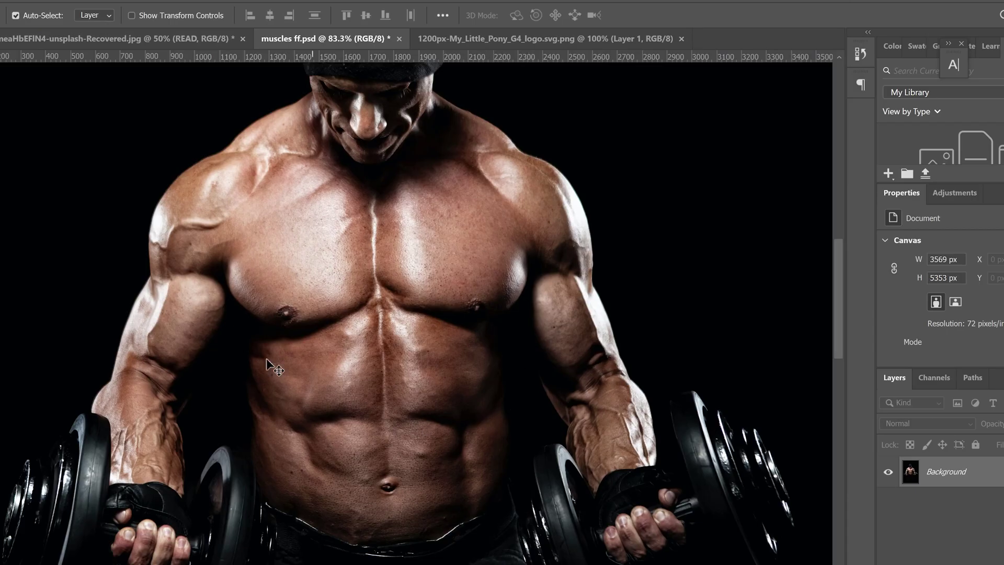
- Drag the My Little Pony logo from its own document onto the muscles photo
{"action": "left_click", "coordinate": [525, 34]}
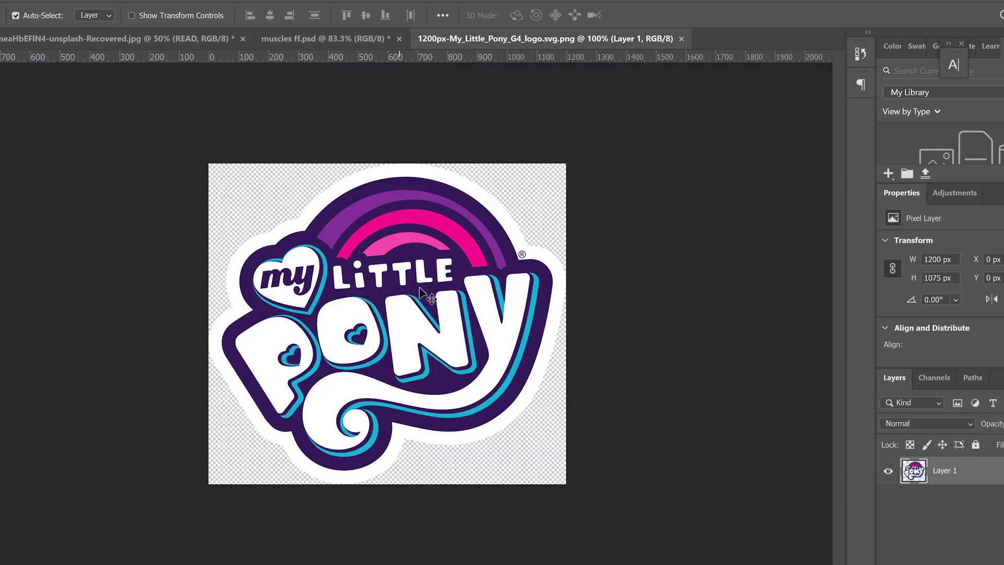
{"action": "left_click_drag", "start_coordinate": [387, 224], "coordinate": [377, 158]}
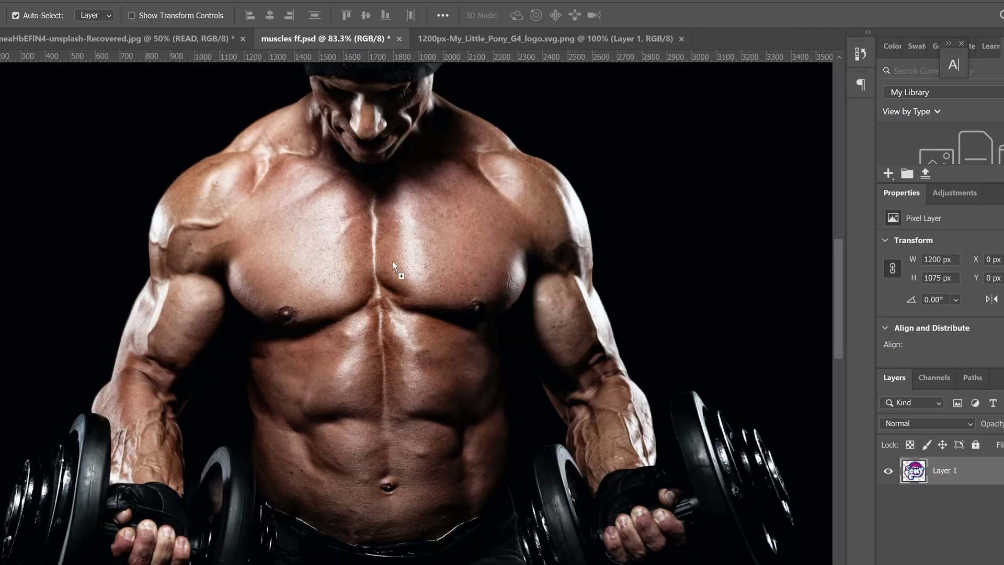
{"action": "left_click_drag", "start_coordinate": [375, 313], "coordinate": [386, 320]}
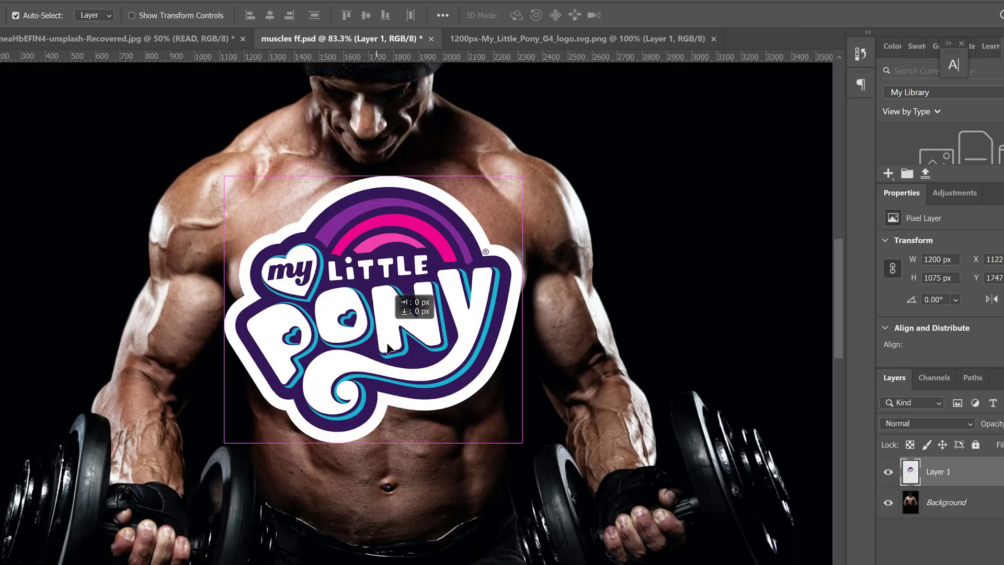
- Scale the logo to 74%, tilt it slightly, and position it on the upper chest
{"action": "key", "text": "ctrl"}
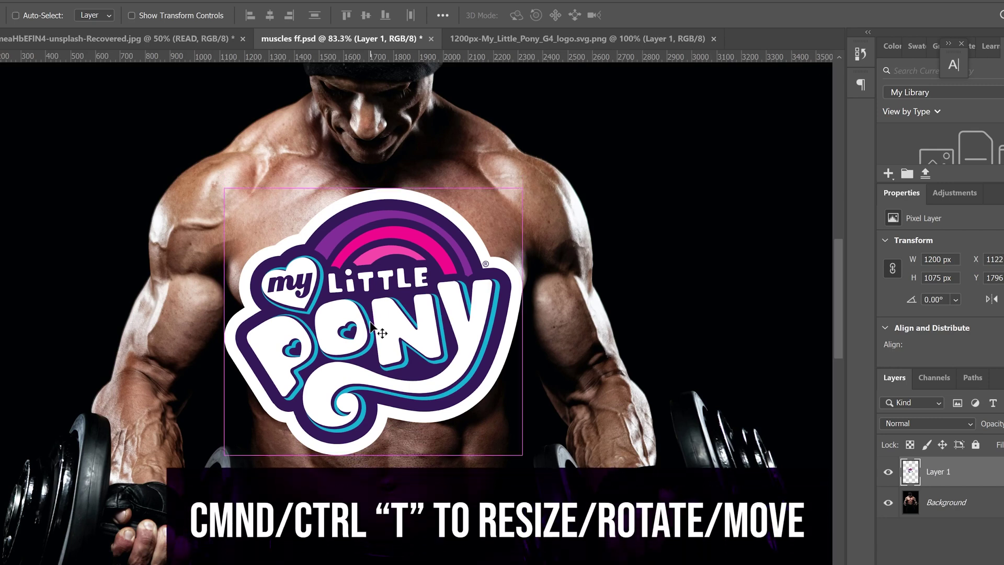
{"action": "key", "text": "ctrl+t"}
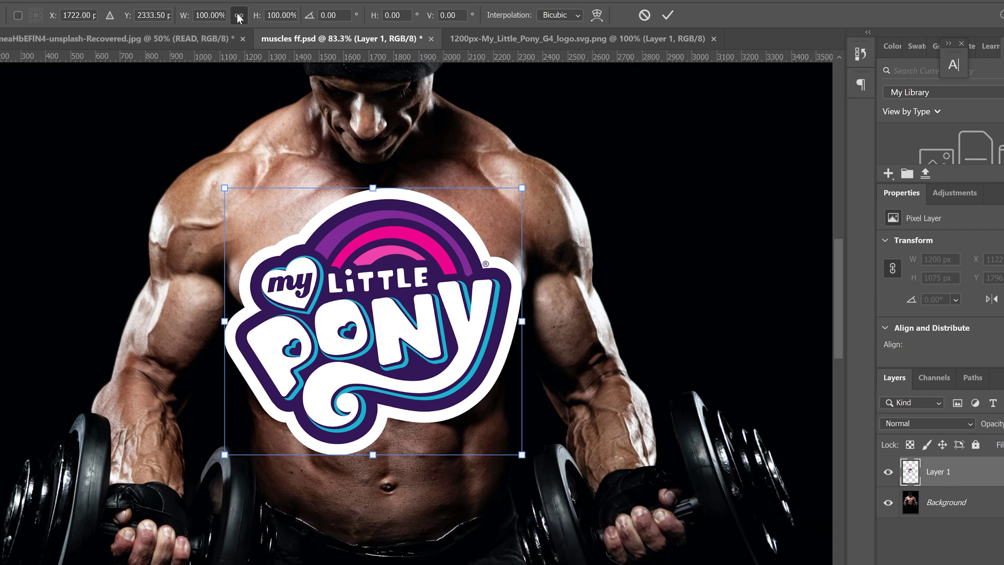
{"action": "left_click_drag", "start_coordinate": [227, 186], "coordinate": [304, 237]}
{"action": "left_click_drag", "start_coordinate": [396, 297], "coordinate": [358, 252]}
{"action": "left_click_drag", "start_coordinate": [508, 178], "coordinate": [494, 176]}
{"action": "left_click_drag", "start_coordinate": [427, 302], "coordinate": [430, 296]}
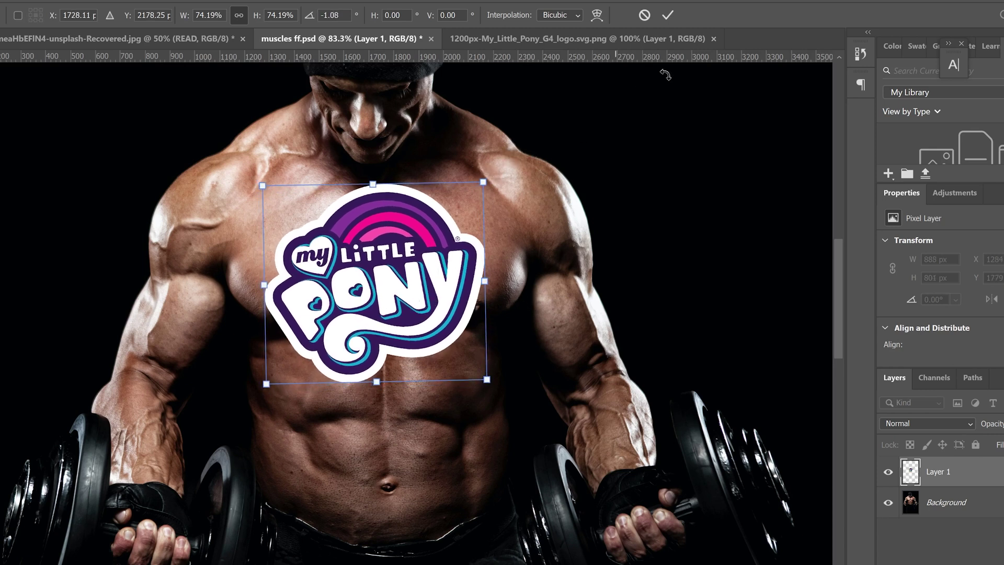
{"action": "left_click", "coordinate": [668, 17]}
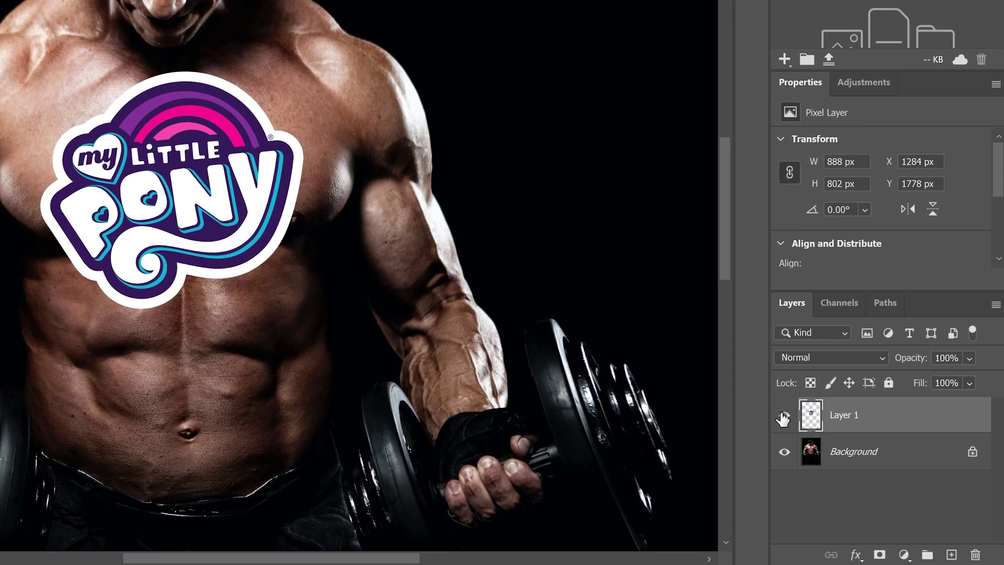
- Hide the logo layer and make a desaturated black-and-white copy of the Background layer
{"action": "left_click", "coordinate": [784, 416]}
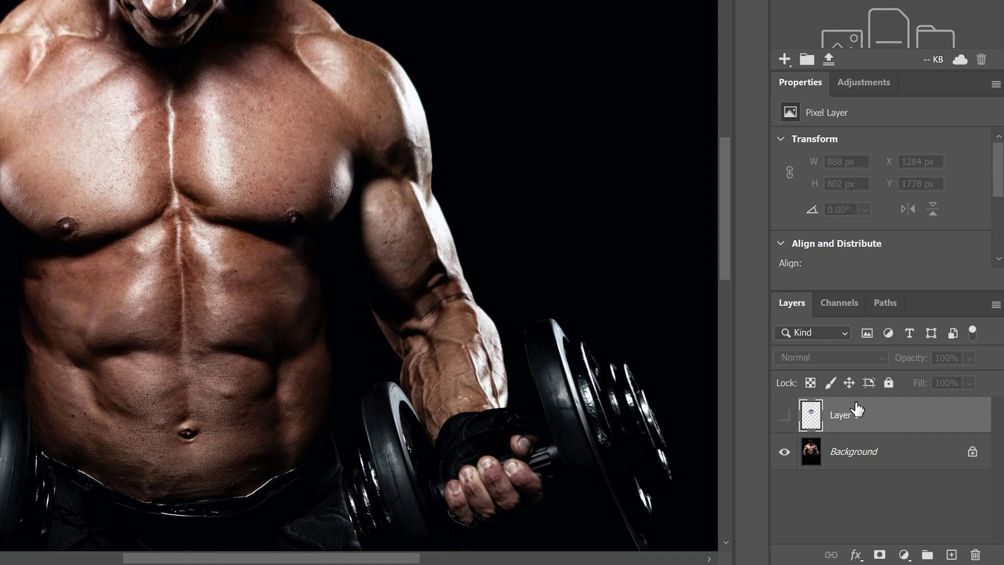
{"action": "left_click", "coordinate": [843, 456]}
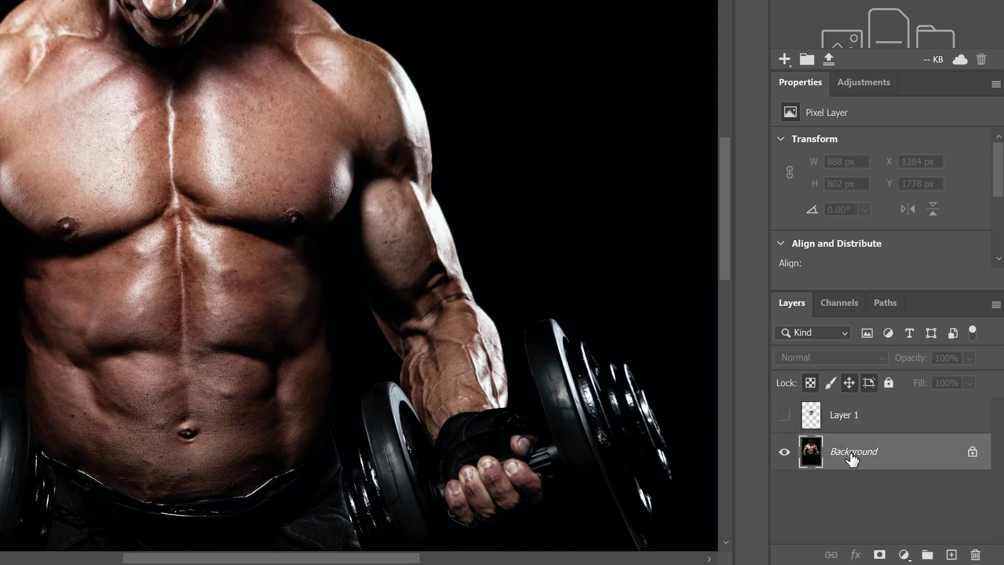
{"action": "key", "text": "ctrl+j"}
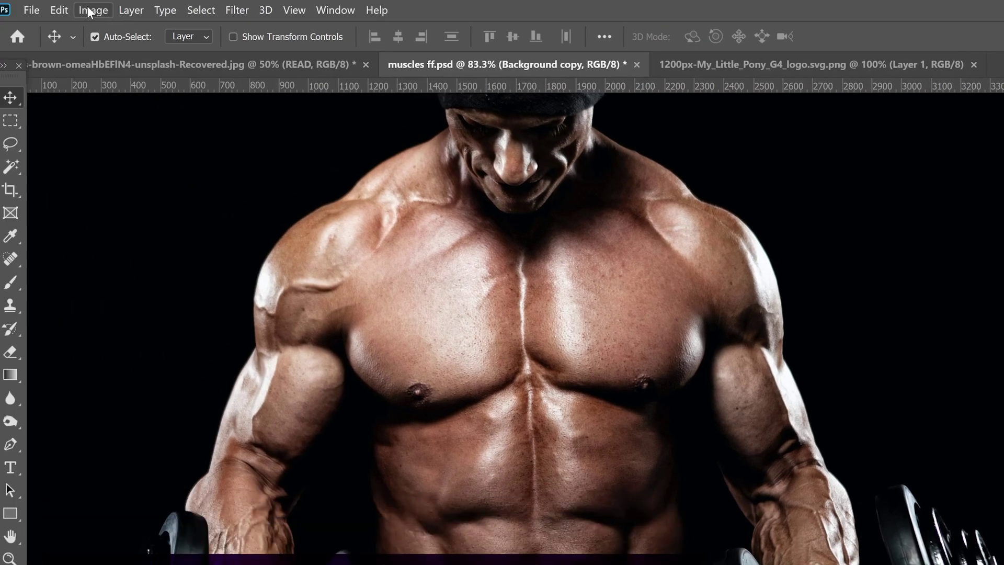
{"action": "left_click", "coordinate": [70, 1]}
{"action": "mouse_move", "coordinate": [156, 39]}
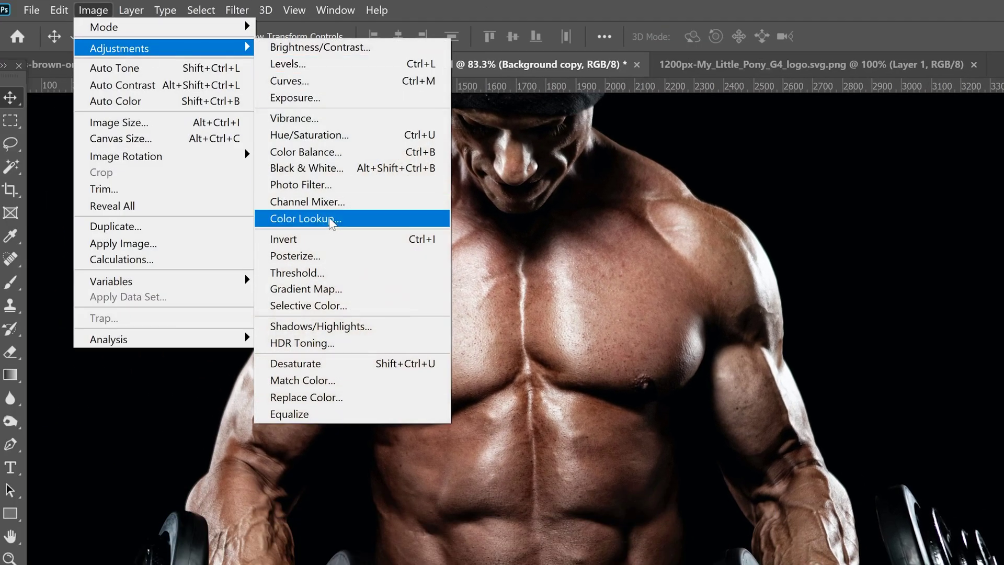
{"action": "left_click", "coordinate": [314, 364]}
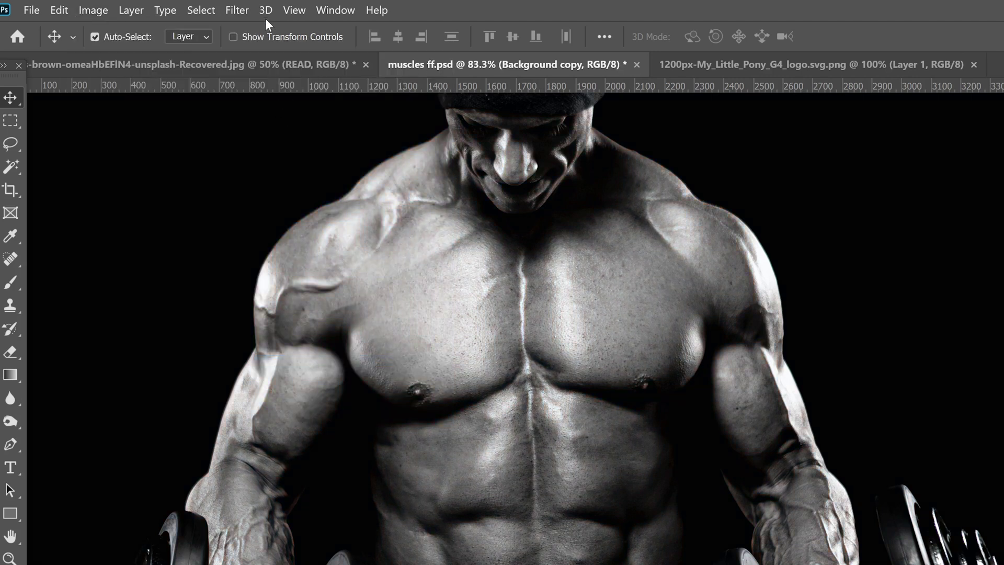
- Bring up Gaussian Blur on the copy at a 2.0-pixel radius
{"action": "left_click", "coordinate": [237, 9]}
{"action": "mouse_move", "coordinate": [341, 195]}
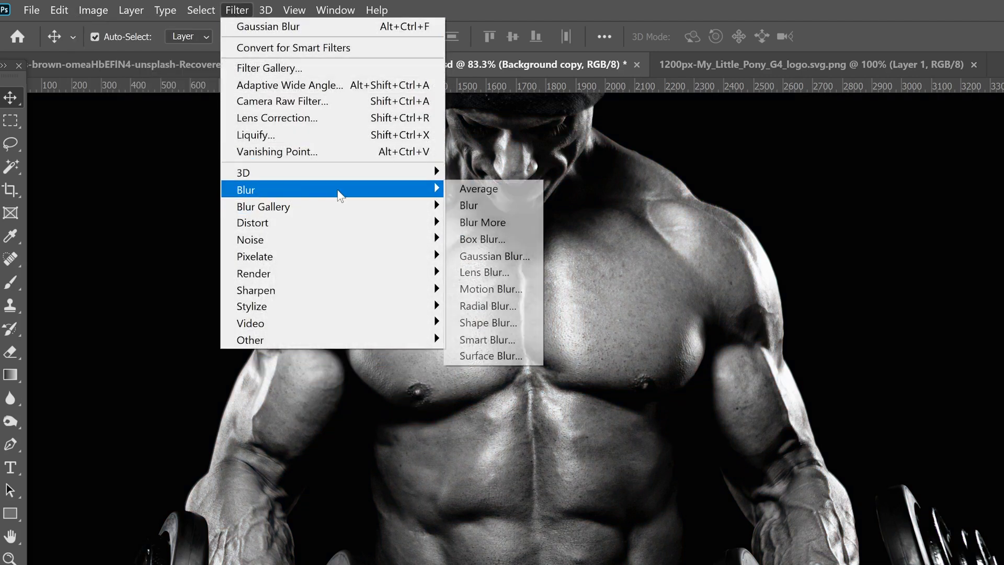
{"action": "left_click", "coordinate": [489, 258]}
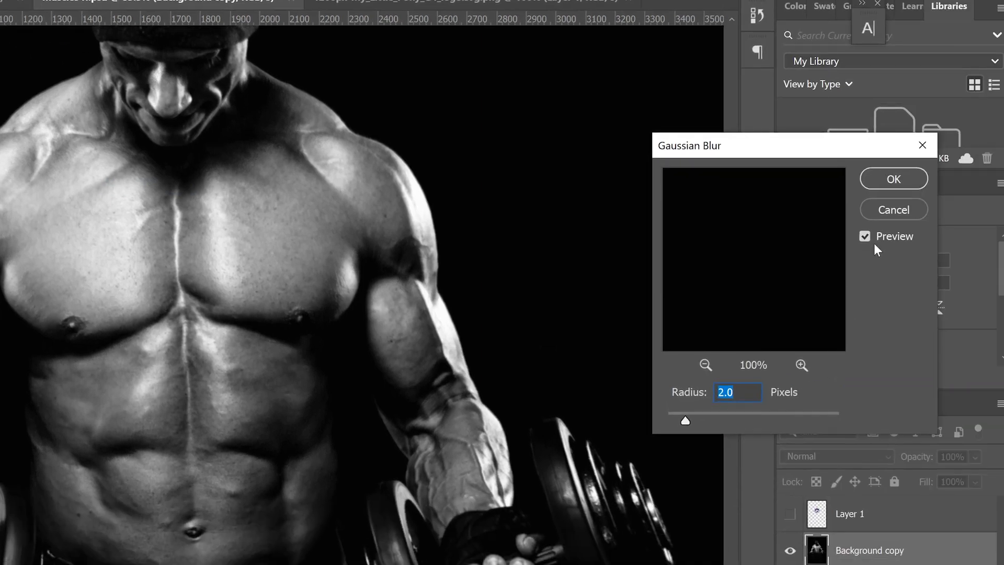
- Apply the 2-pixel blur and add a Levels layer with input levels 10, 1.00 and 216
{"action": "left_click", "coordinate": [894, 179]}
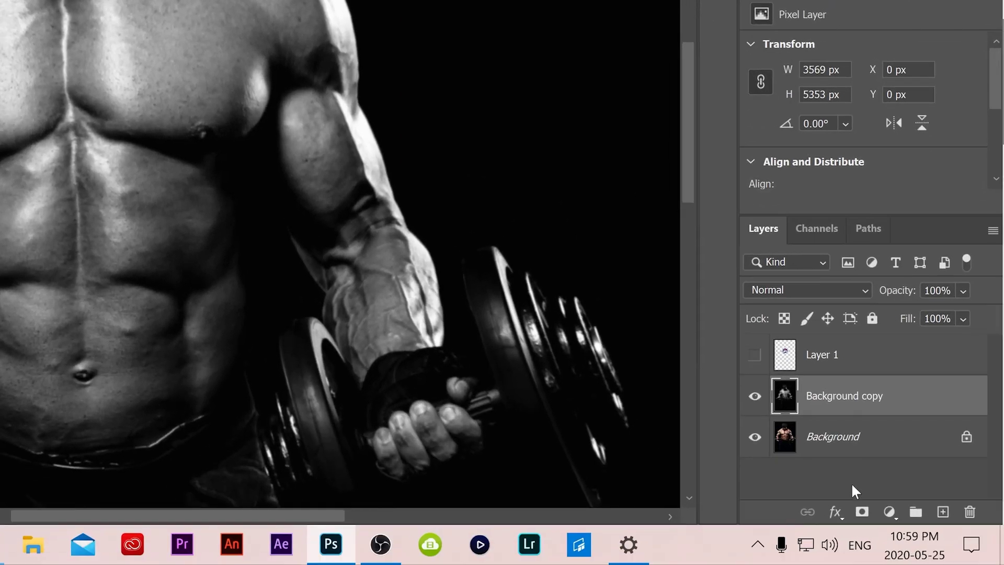
{"action": "left_click", "coordinate": [891, 515]}
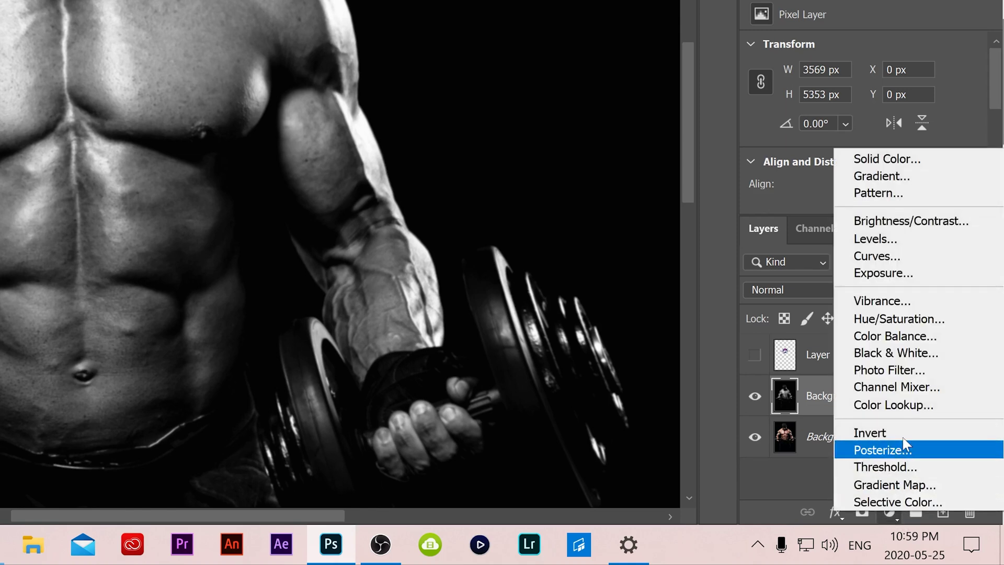
{"action": "left_click", "coordinate": [890, 236]}
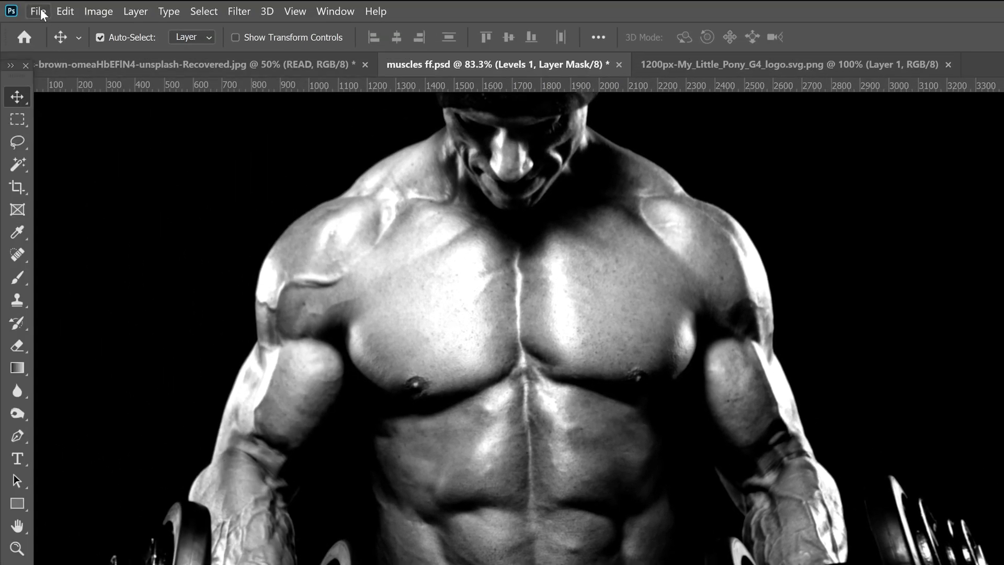
{"action": "left_click", "coordinate": [40, 10]}
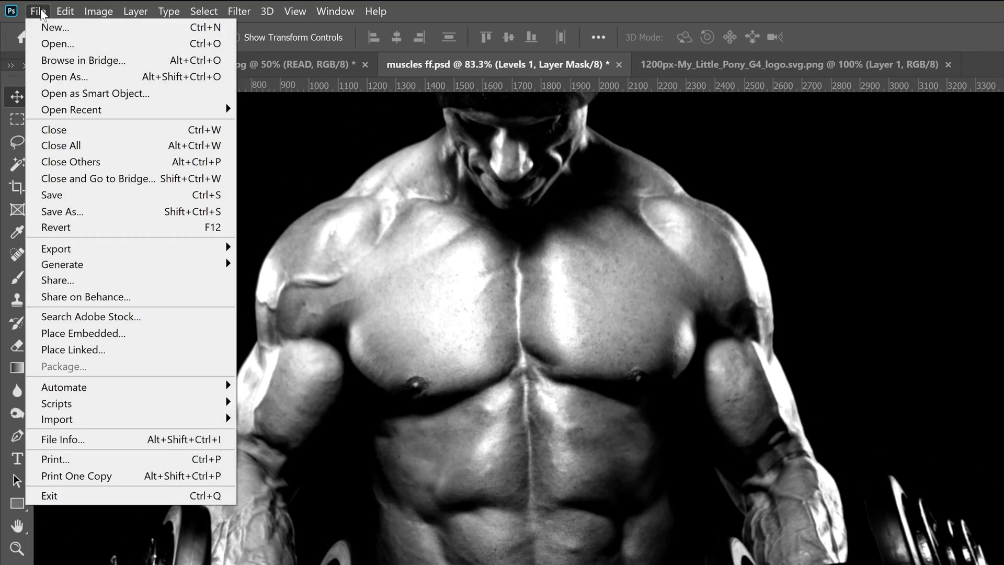
- Save the document as 'muscles map' in Photoshop format
{"action": "left_click", "coordinate": [86, 211]}
{"action": "type", "text": "mus"}
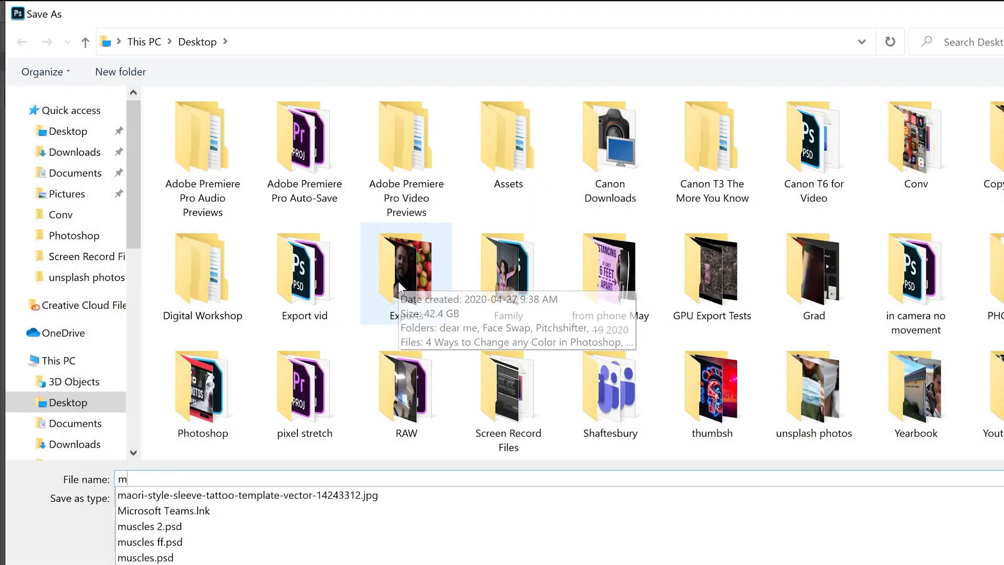
{"action": "type", "text": "cles map"}
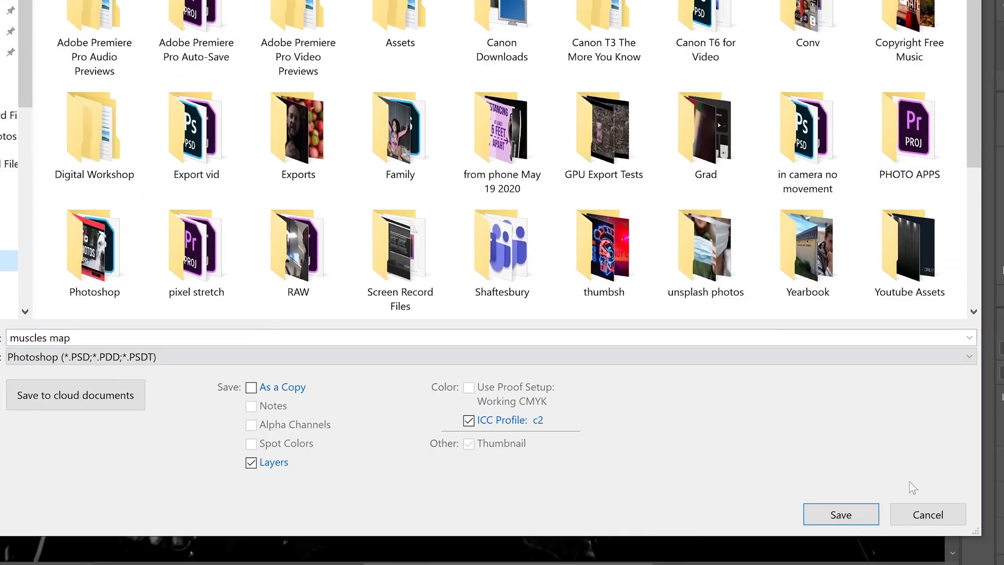
{"action": "left_click", "coordinate": [847, 515]}
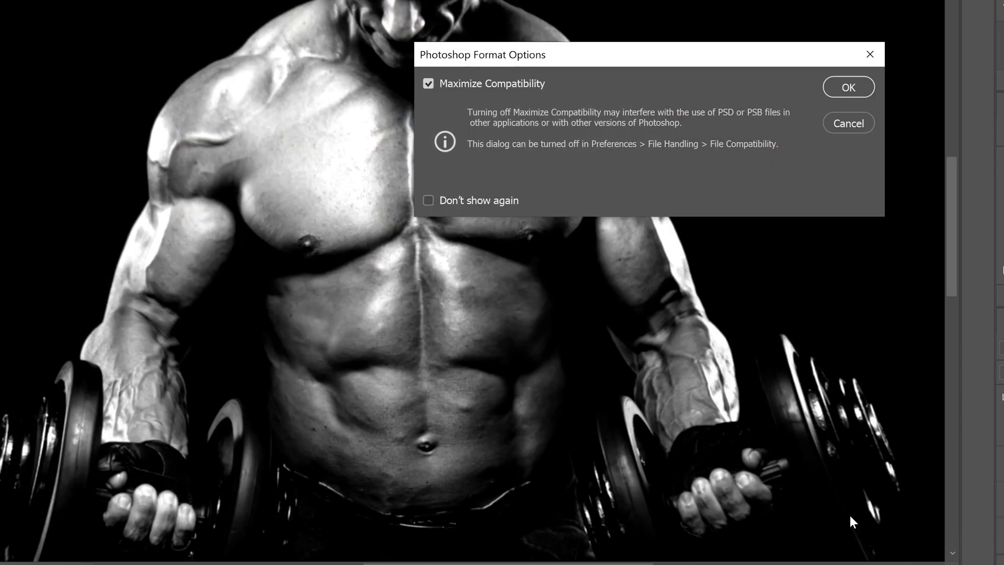
{"action": "left_click", "coordinate": [849, 86]}
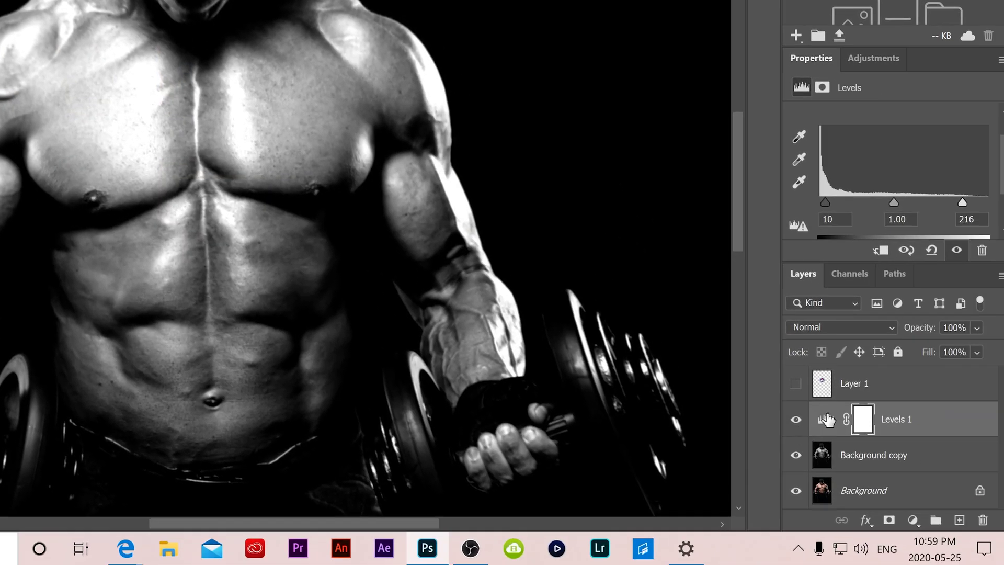
- Delete the Levels 1 and Background copy layers to restore the colour photo
{"action": "left_click", "coordinate": [827, 419]}
{"action": "left_click", "coordinate": [983, 520]}
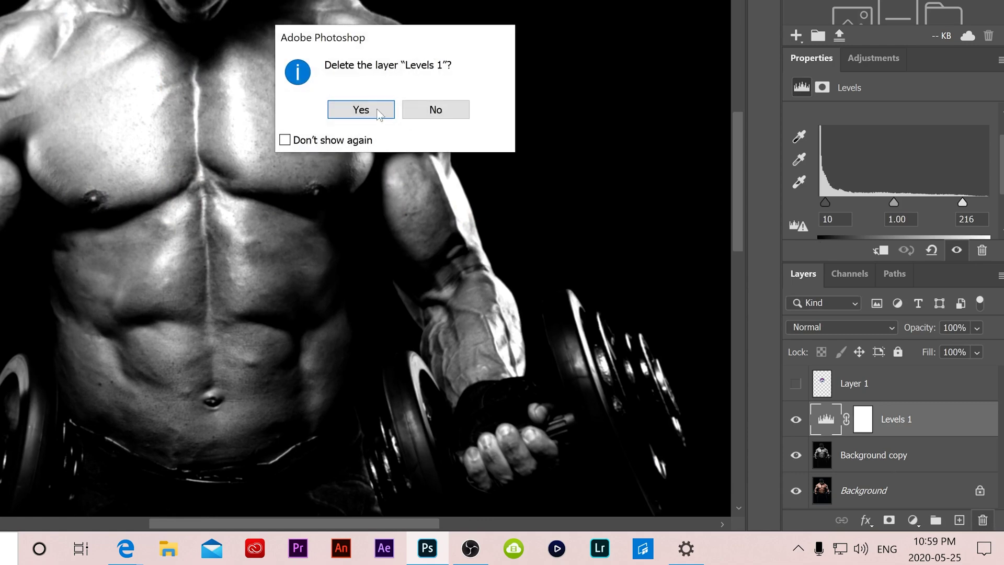
{"action": "left_click", "coordinate": [361, 110]}
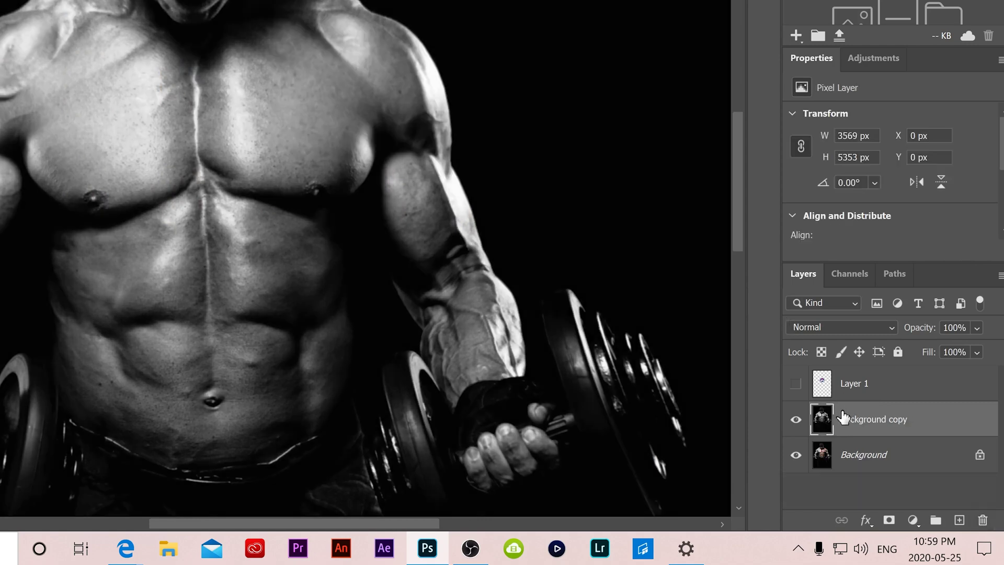
{"action": "left_click", "coordinate": [984, 521]}
{"action": "left_click", "coordinate": [361, 110]}
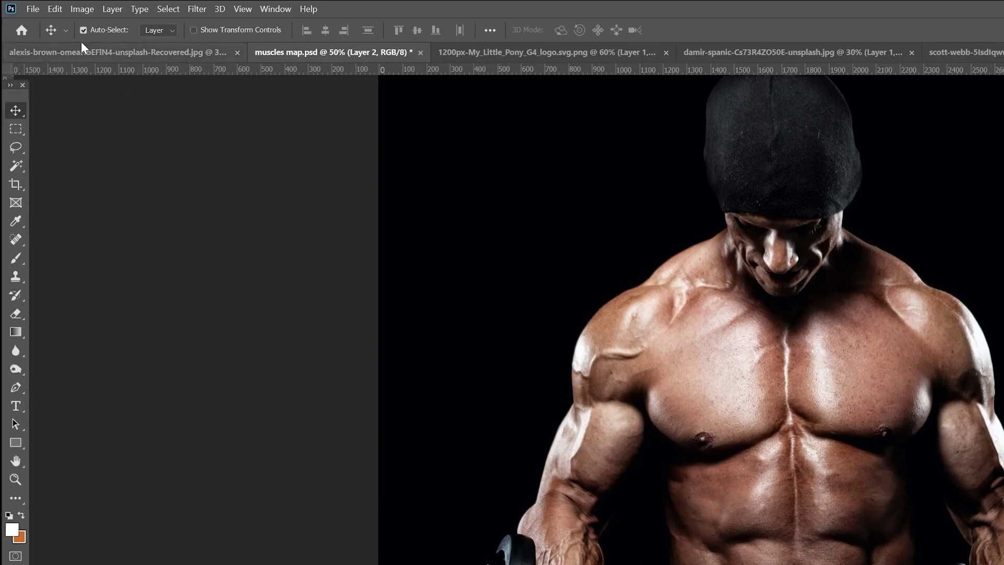
- Begin saving the document under the new name 'muscles final'
{"action": "left_click", "coordinate": [33, 9]}
{"action": "left_click", "coordinate": [63, 176]}
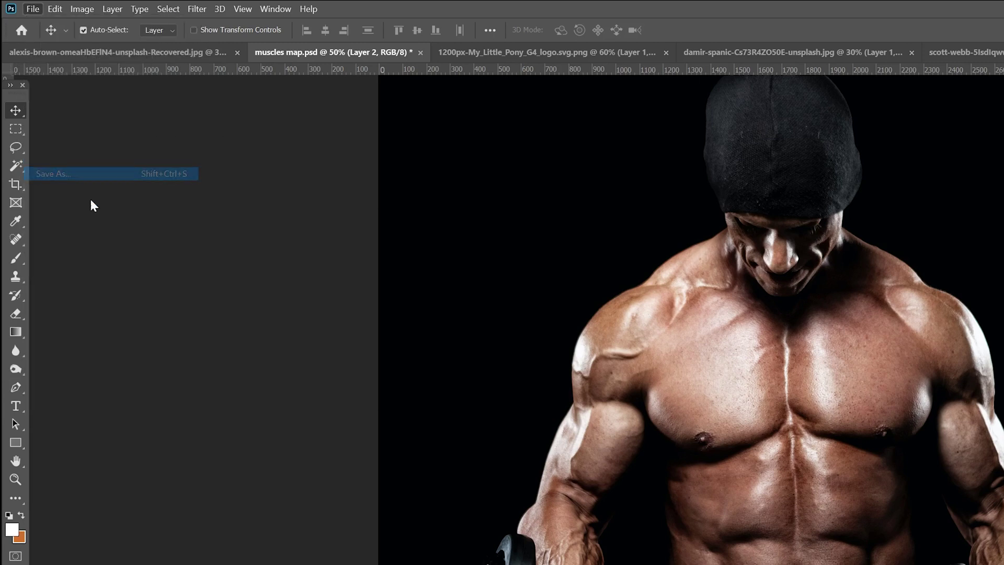
{"action": "type", "text": "mus"}
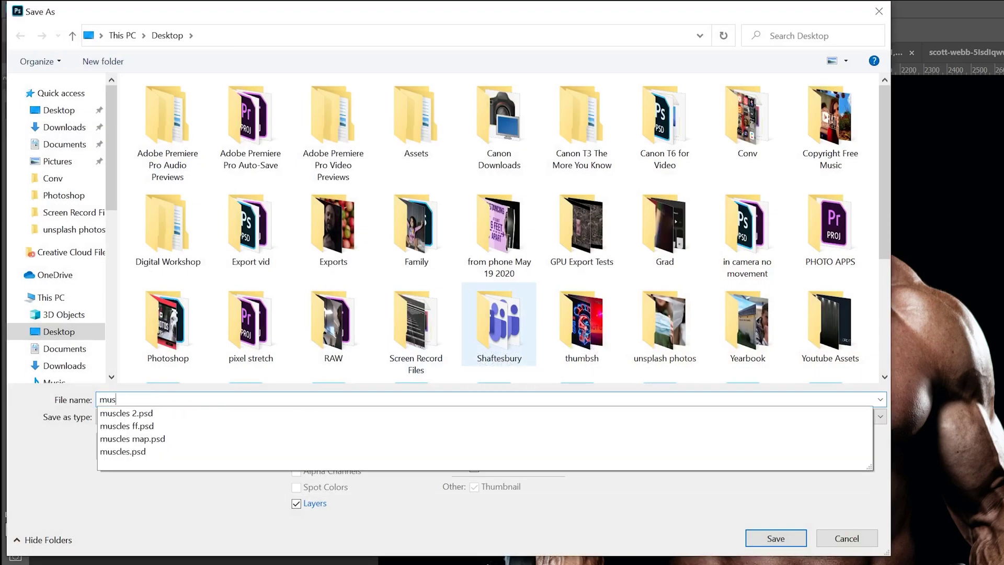
{"action": "type", "text": "cles final"}
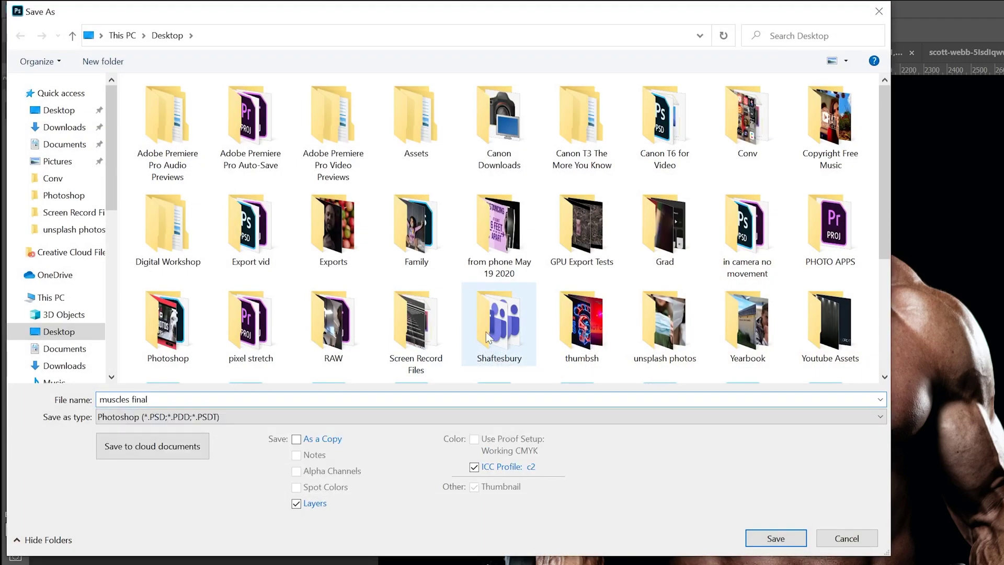
- Finish saving as 'muscles final', then show Layer 1 and convert it to a smart object
{"action": "left_click", "coordinate": [774, 540]}
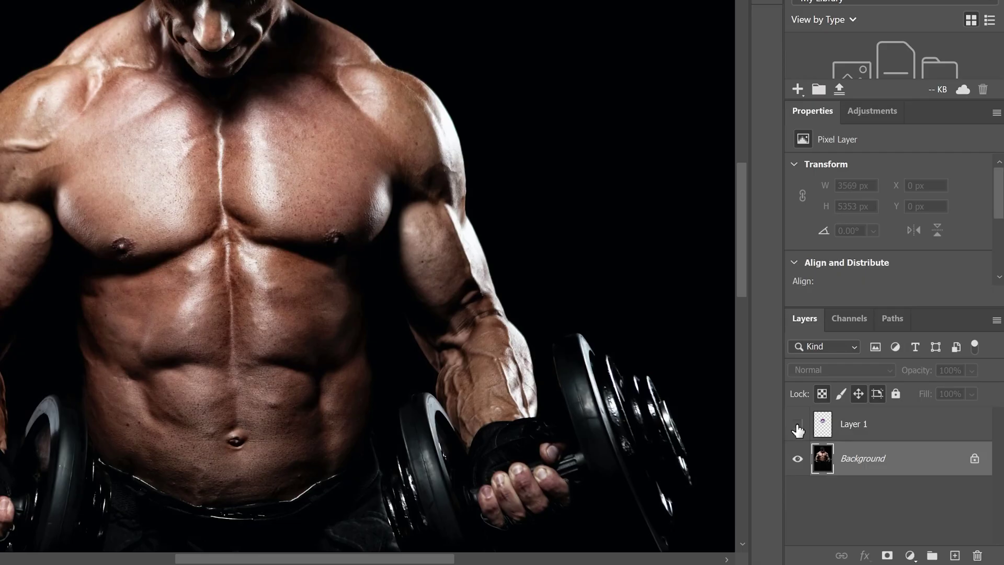
{"action": "left_click", "coordinate": [798, 425]}
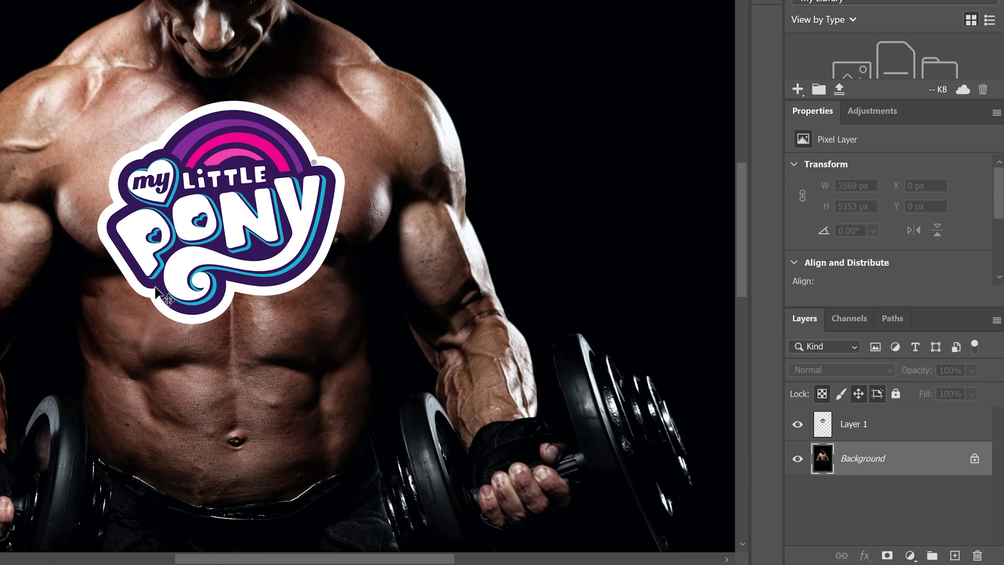
{"action": "left_click", "coordinate": [845, 431]}
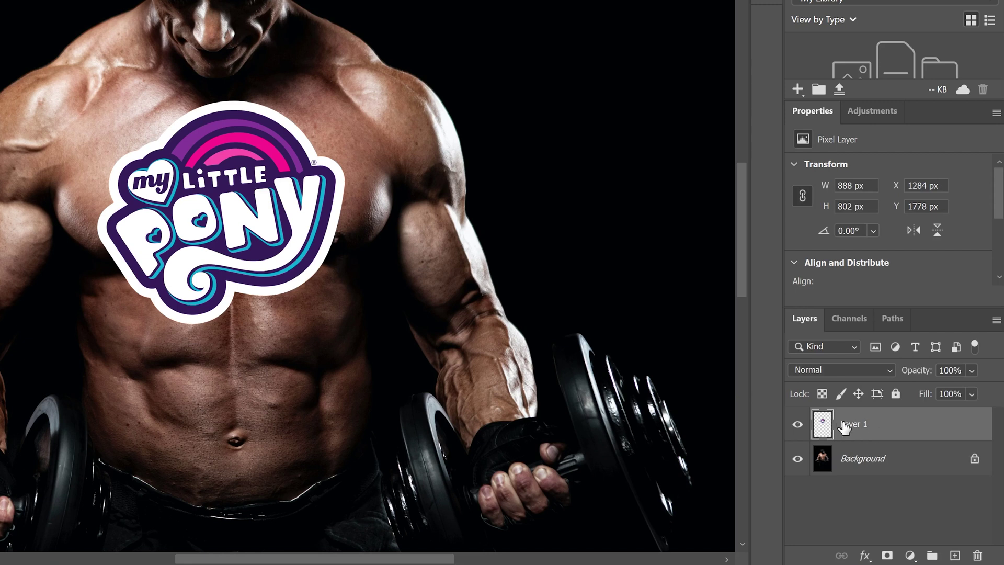
{"action": "right_click", "coordinate": [932, 430]}
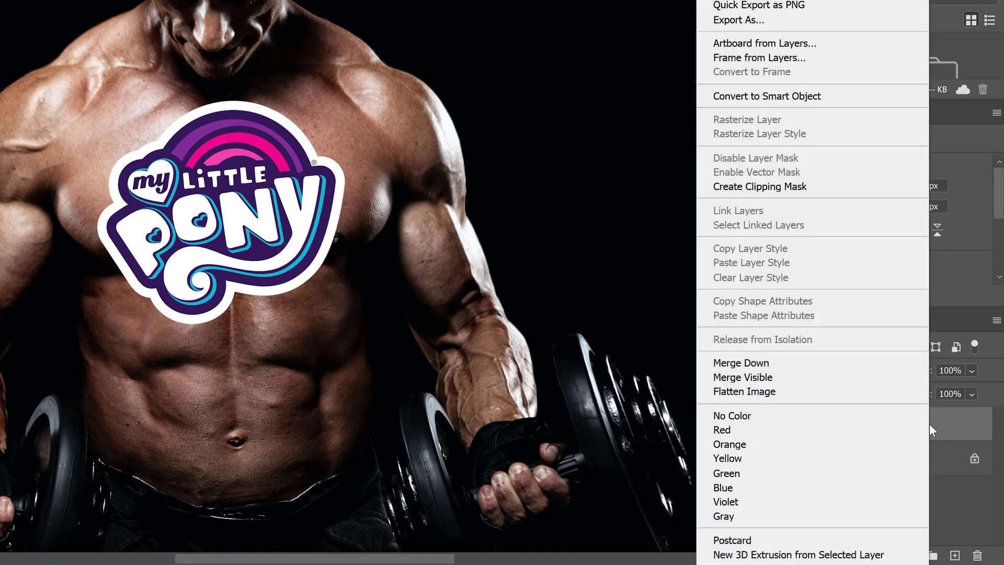
{"action": "left_click", "coordinate": [796, 97]}
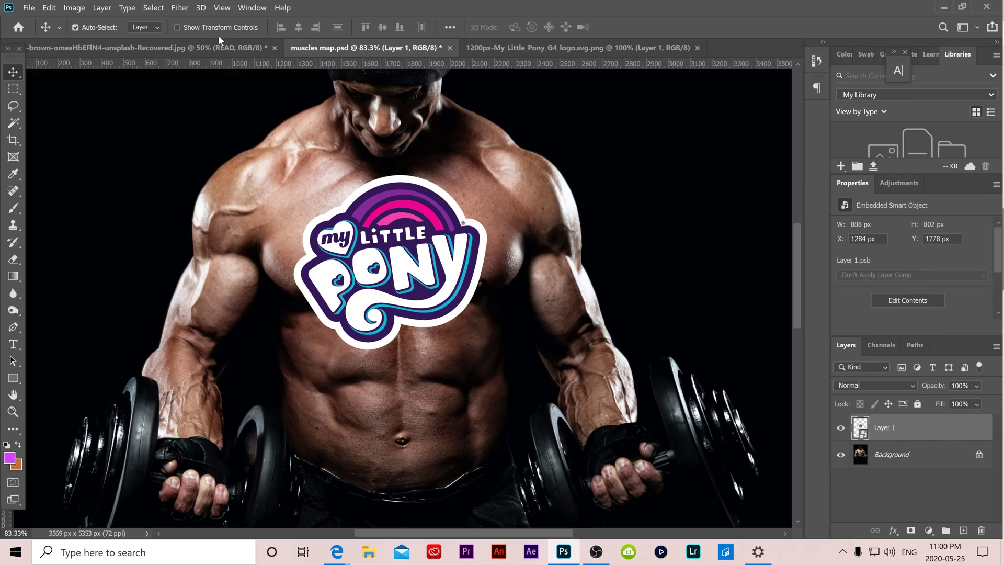
- Open the Displace filter with horizontal and vertical scale both at 10
{"action": "left_click", "coordinate": [179, 8]}
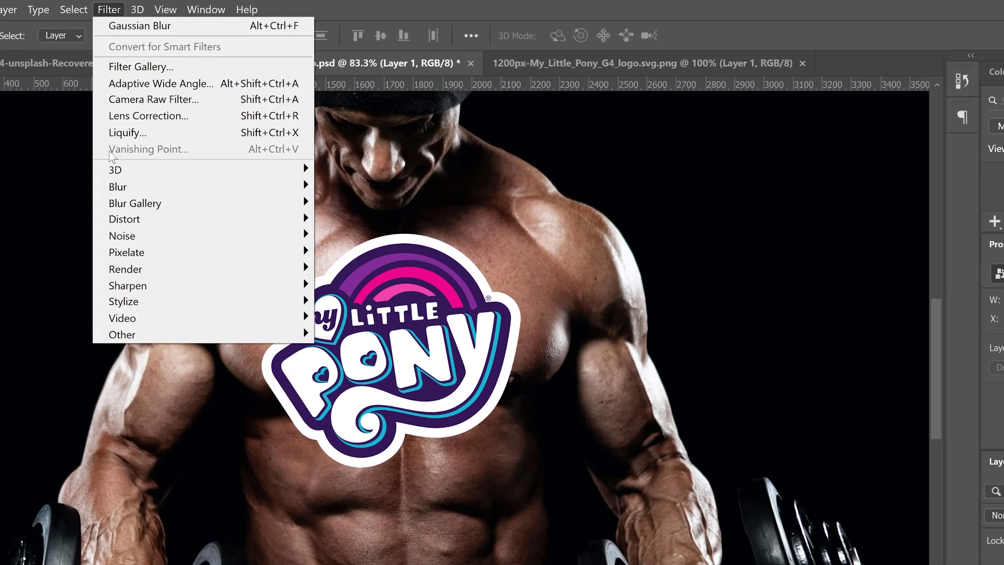
{"action": "mouse_move", "coordinate": [137, 223]}
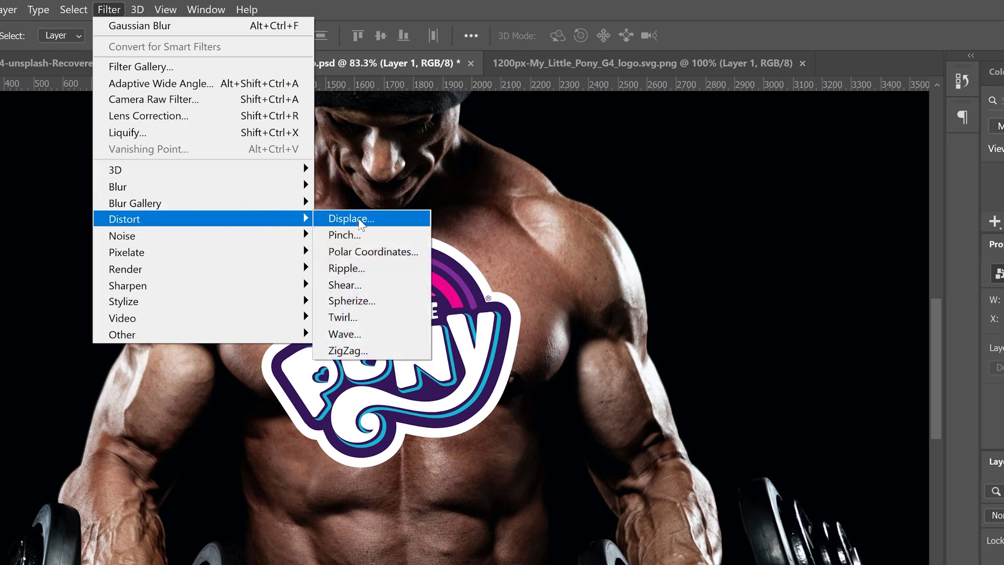
{"action": "left_click", "coordinate": [361, 220]}
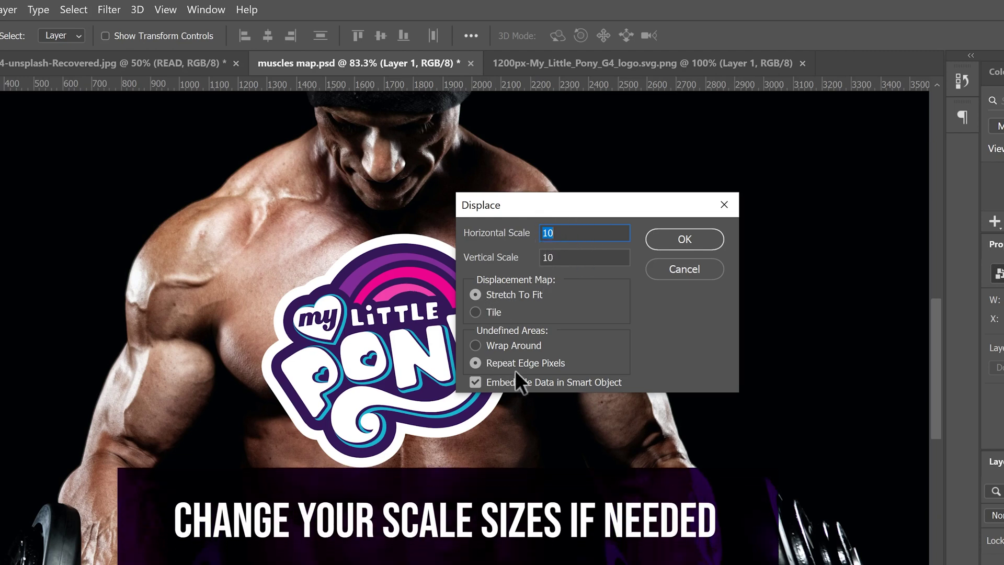
- Apply Displace at scale 10 using the muscles map PSD as the displacement map
{"action": "left_click", "coordinate": [685, 238]}
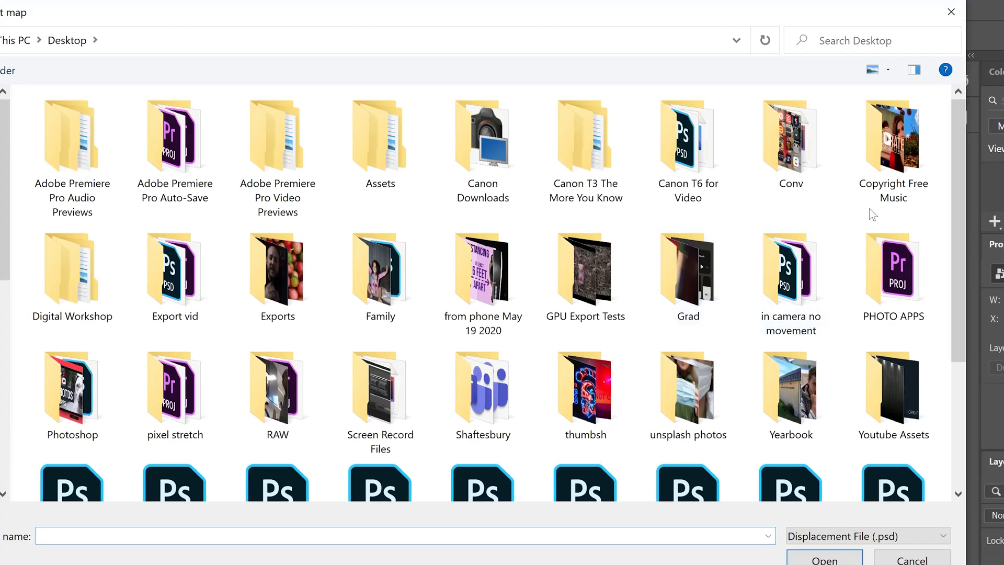
{"action": "scroll", "coordinate": [958, 164], "scroll_direction": "down", "scroll_amount": 3}
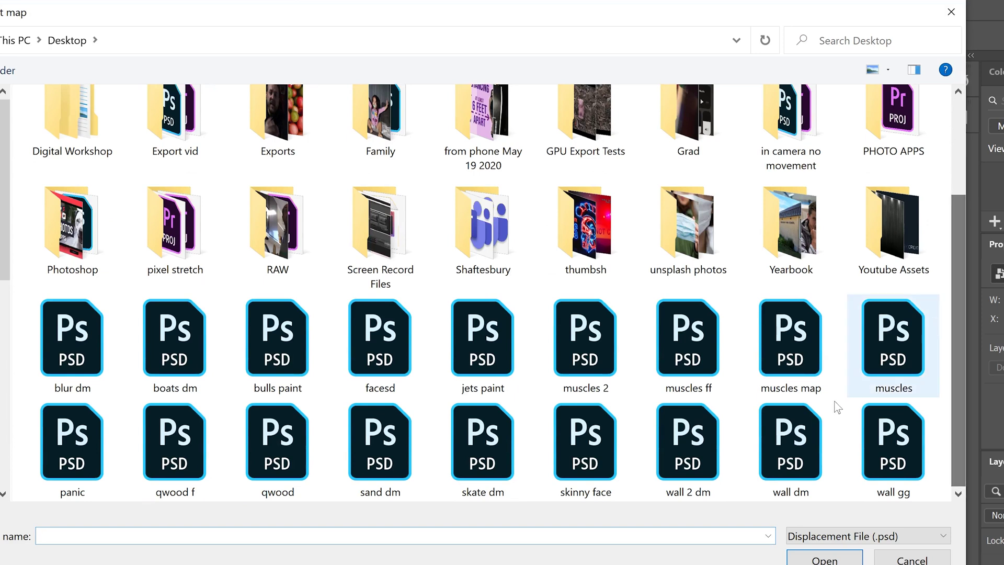
{"action": "double_click", "coordinate": [788, 335]}
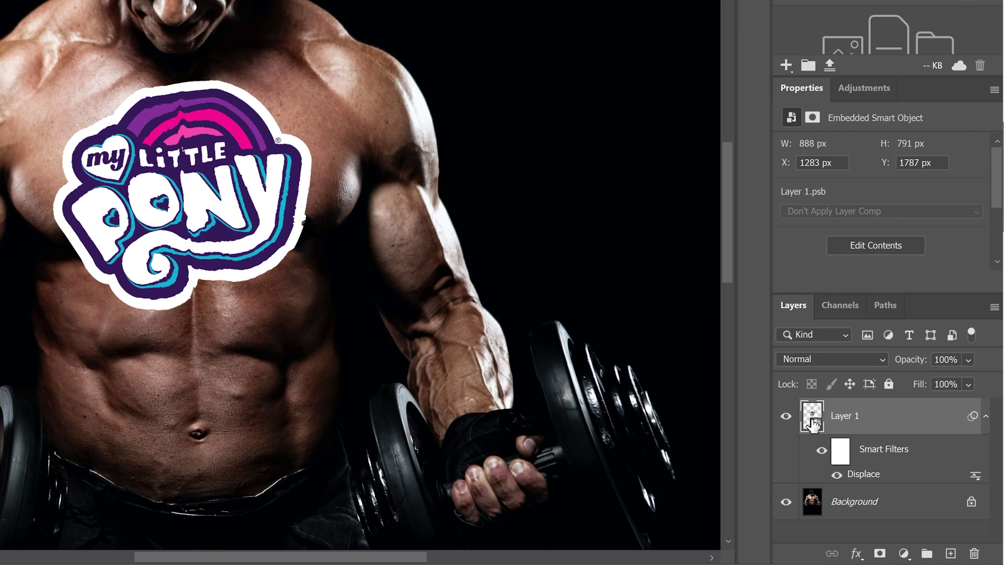
{"action": "left_click", "coordinate": [850, 506]}
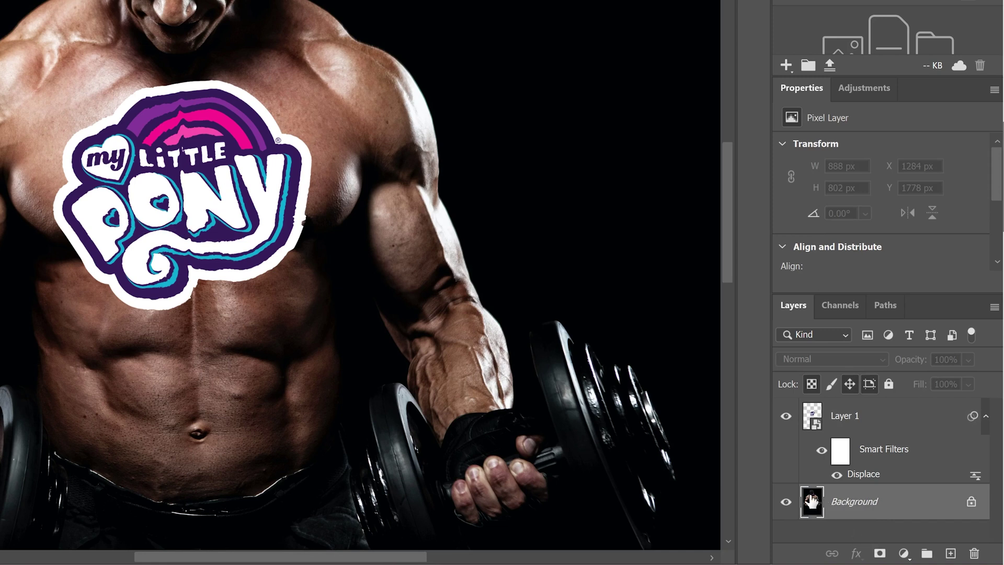
- Duplicate the Background layer, move the copy above Layer 1, and desaturate it
{"action": "key", "text": "ctrl+j"}
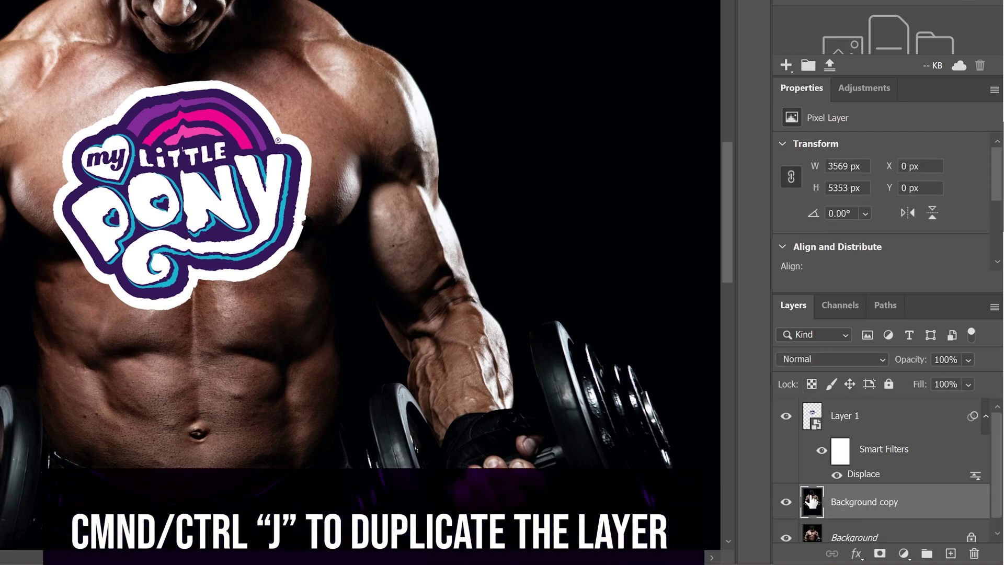
{"action": "left_click_drag", "start_coordinate": [813, 502], "coordinate": [819, 416]}
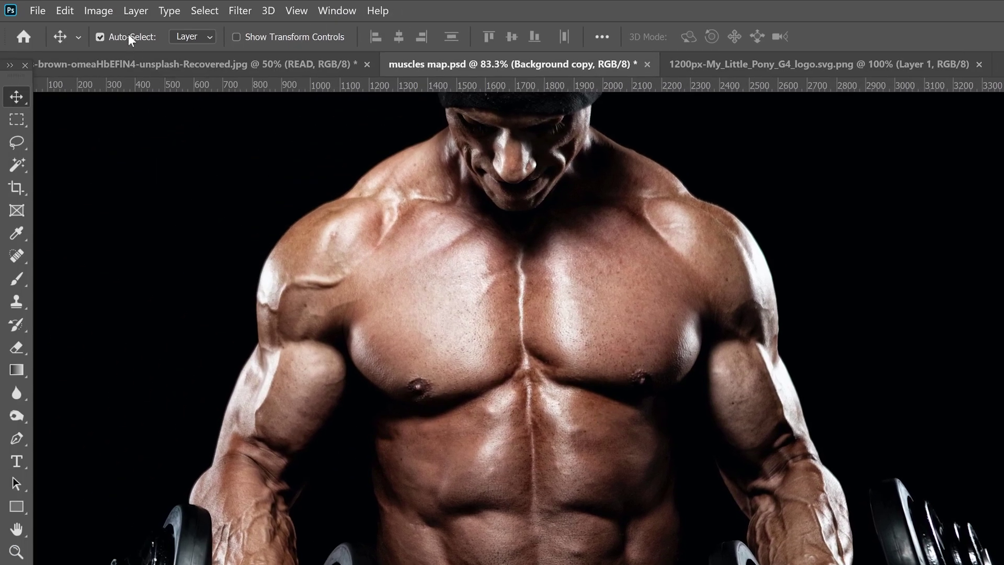
{"action": "left_click", "coordinate": [99, 12]}
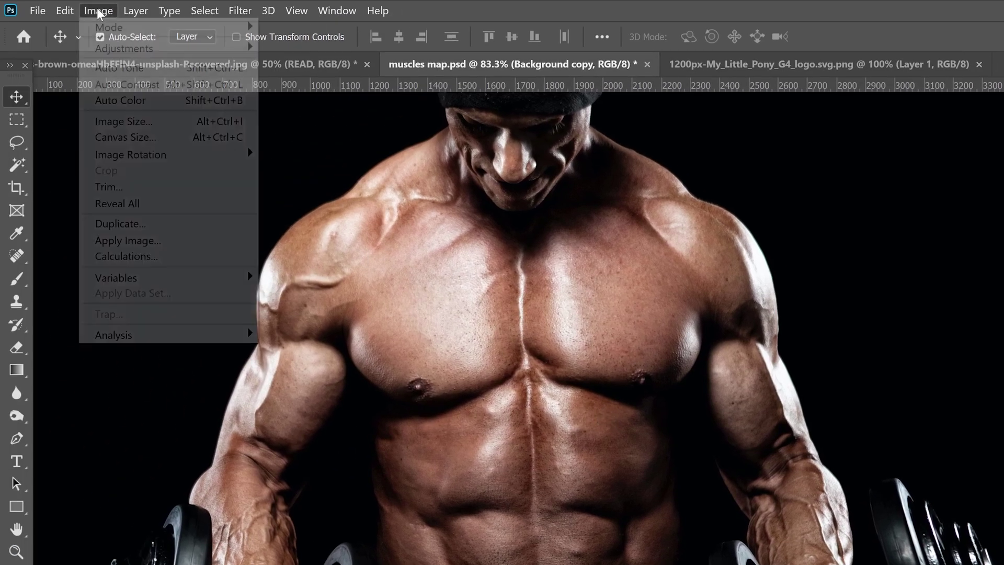
{"action": "mouse_move", "coordinate": [212, 53]}
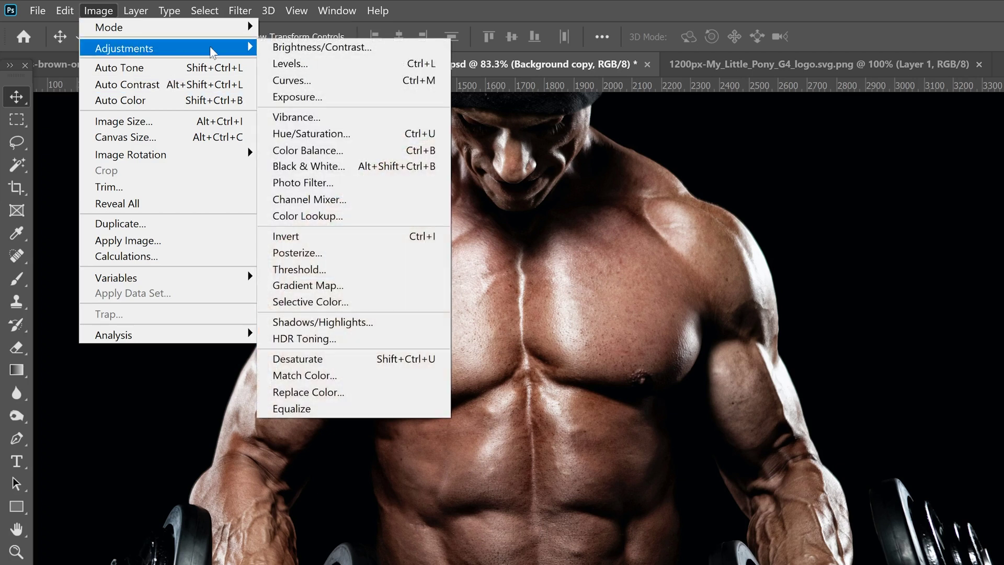
{"action": "left_click", "coordinate": [311, 360]}
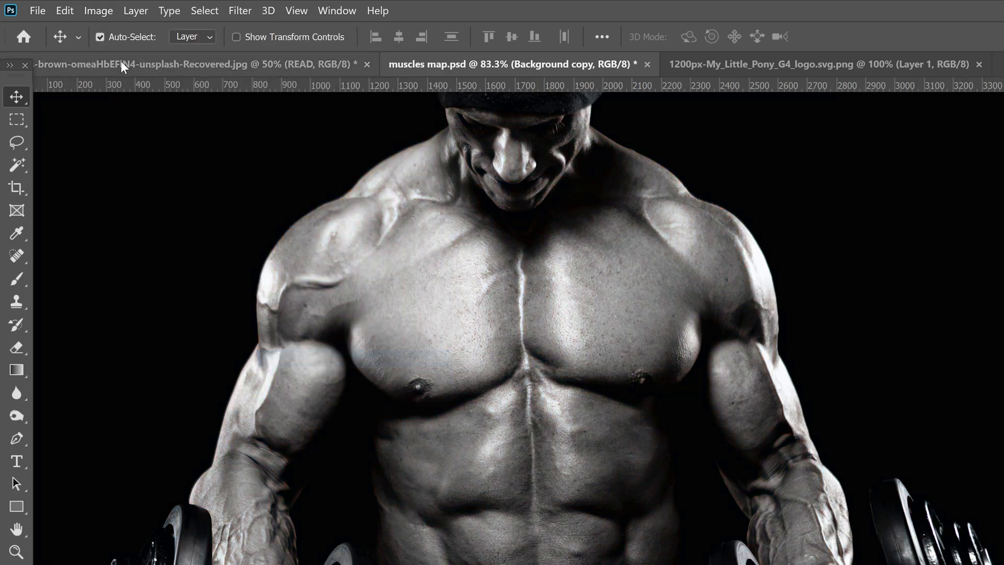
- Run High Pass on the copy at a 9.4-pixel radius
{"action": "left_click", "coordinate": [242, 11]}
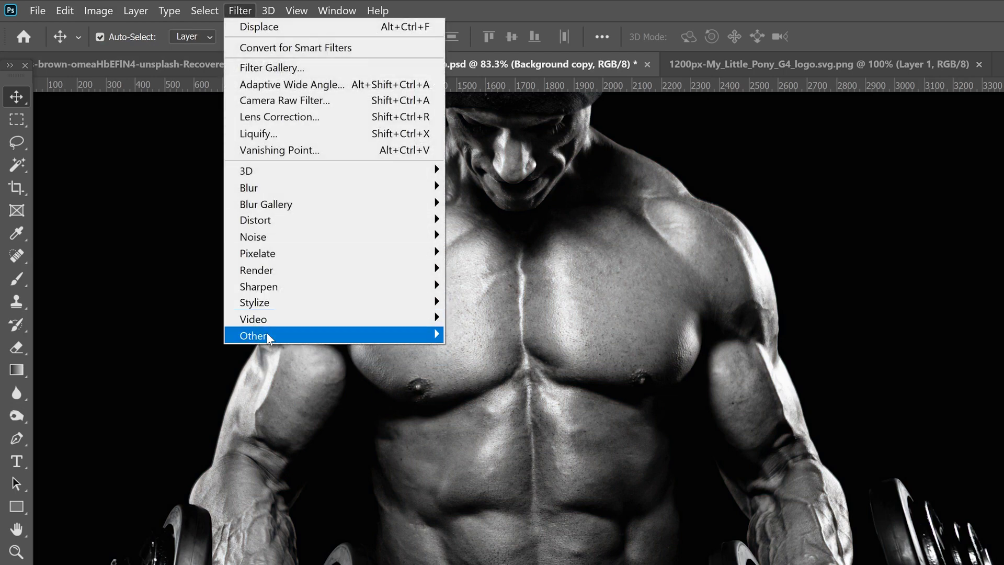
{"action": "mouse_move", "coordinate": [319, 337]}
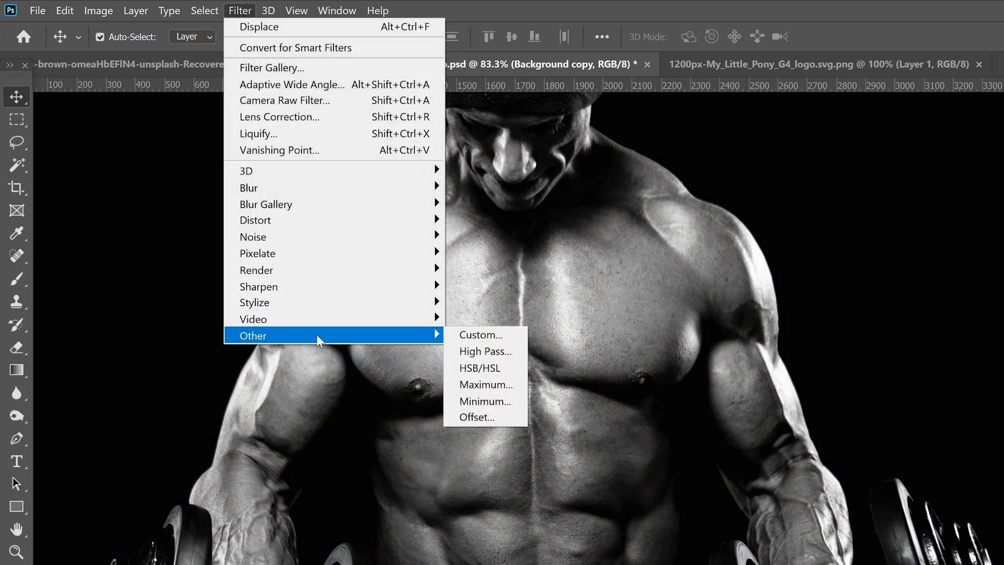
{"action": "left_click", "coordinate": [490, 351]}
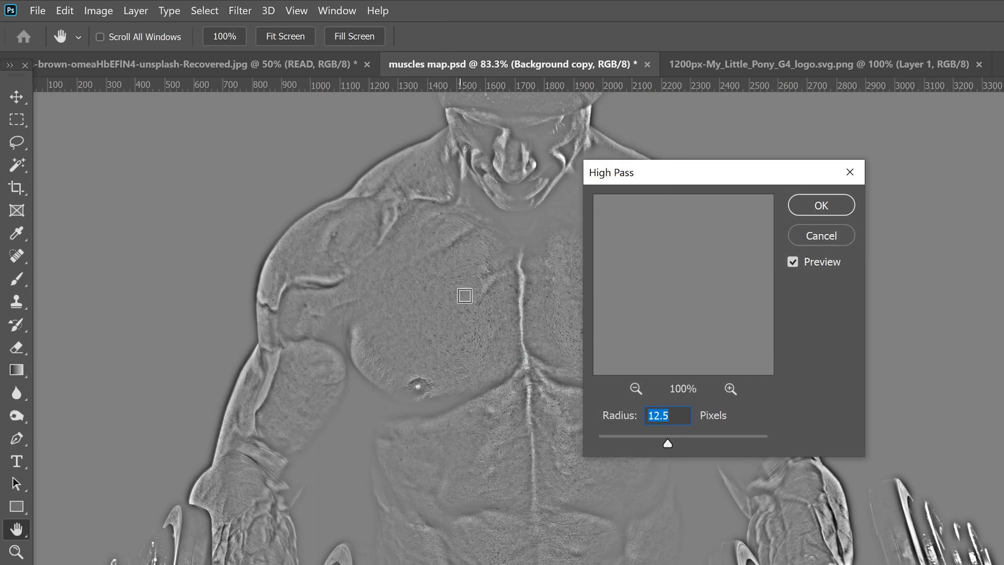
{"action": "mouse_move", "coordinate": [668, 444]}
{"action": "left_mouse_down"}
{"action": "mouse_move", "coordinate": [652, 444]}
{"action": "mouse_move", "coordinate": [664, 444]}
{"action": "left_mouse_up"}
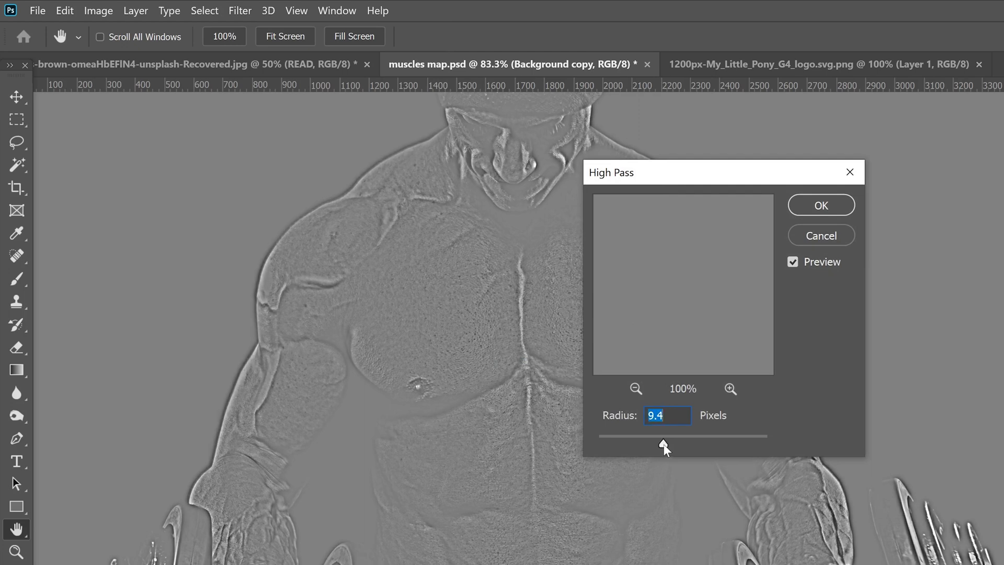
{"action": "left_click", "coordinate": [815, 210]}
{"action": "key", "text": "v"}
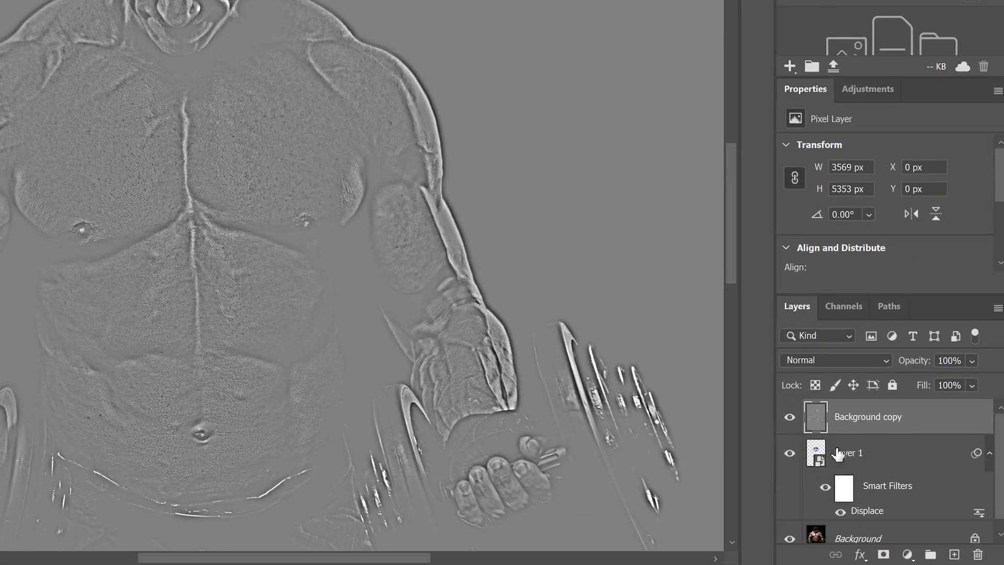
- Clip the high-pass Background copy to the logo layer and set it to Linear Light
{"action": "right_click", "coordinate": [933, 415]}
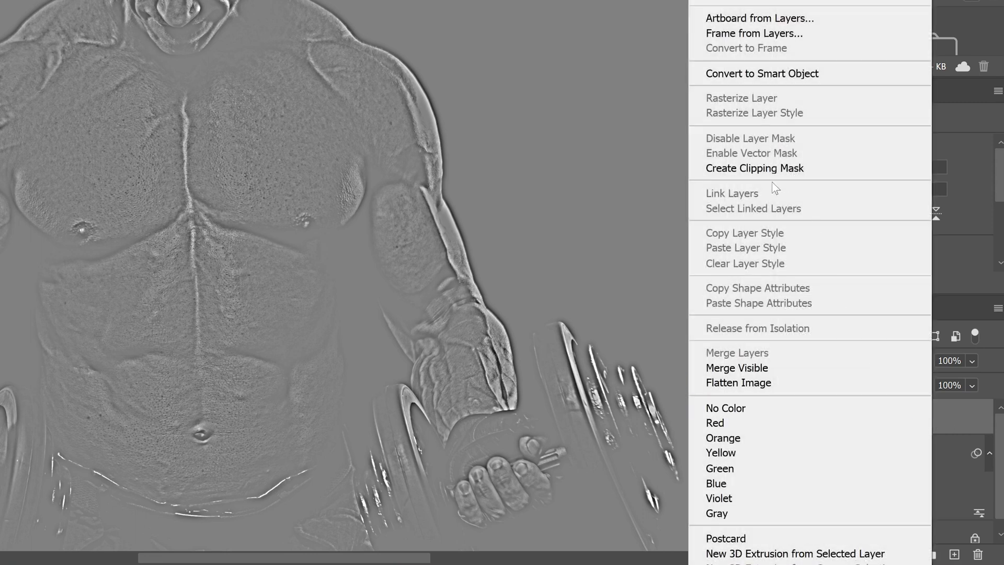
{"action": "left_click", "coordinate": [762, 168]}
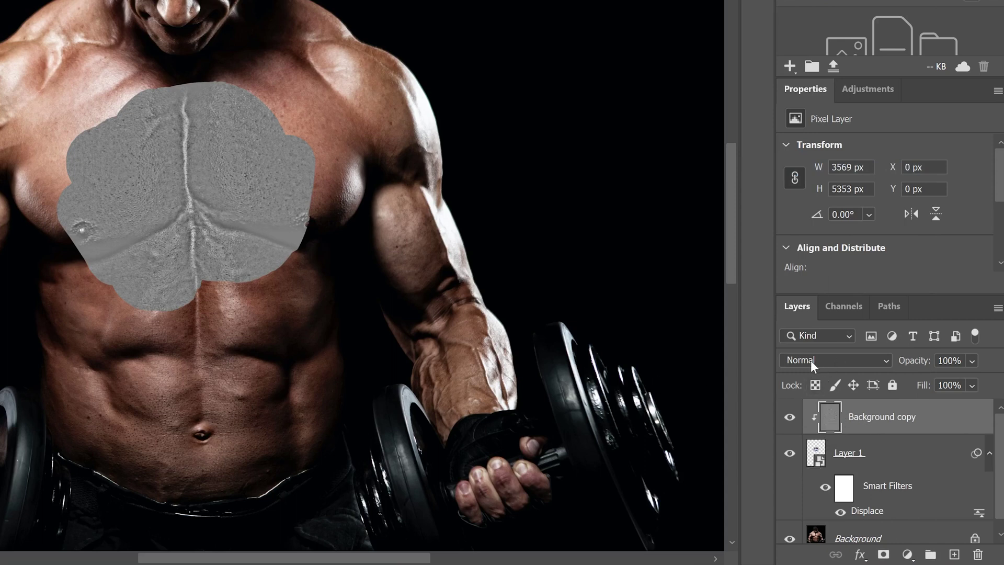
{"action": "left_click", "coordinate": [882, 361]}
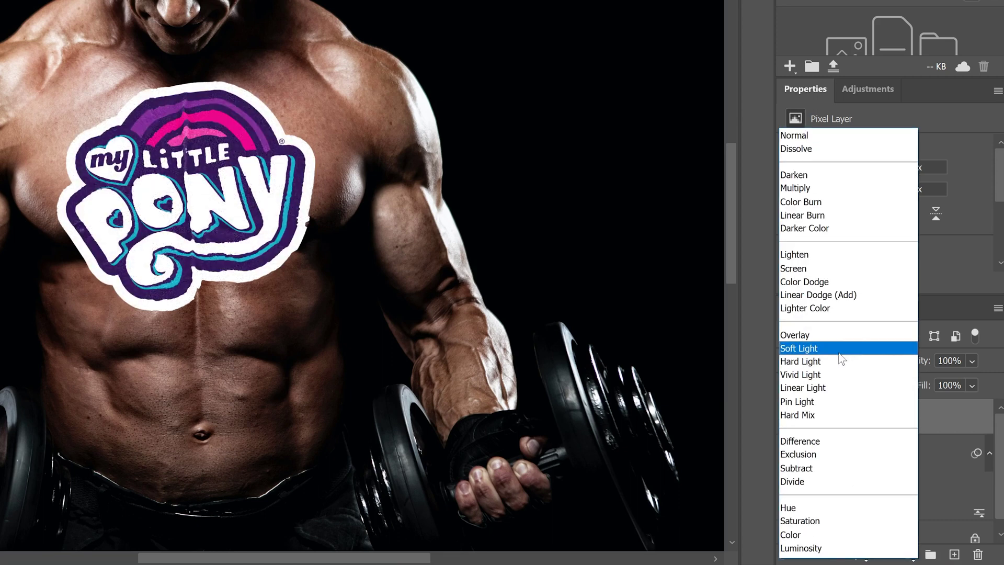
{"action": "left_click", "coordinate": [814, 388]}
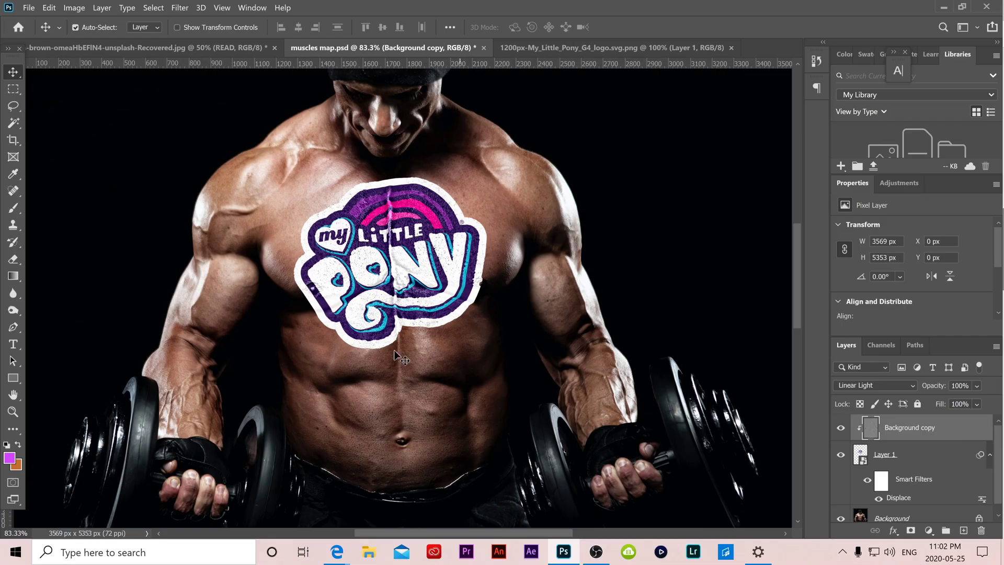
{"action": "left_click", "coordinate": [179, 7]}
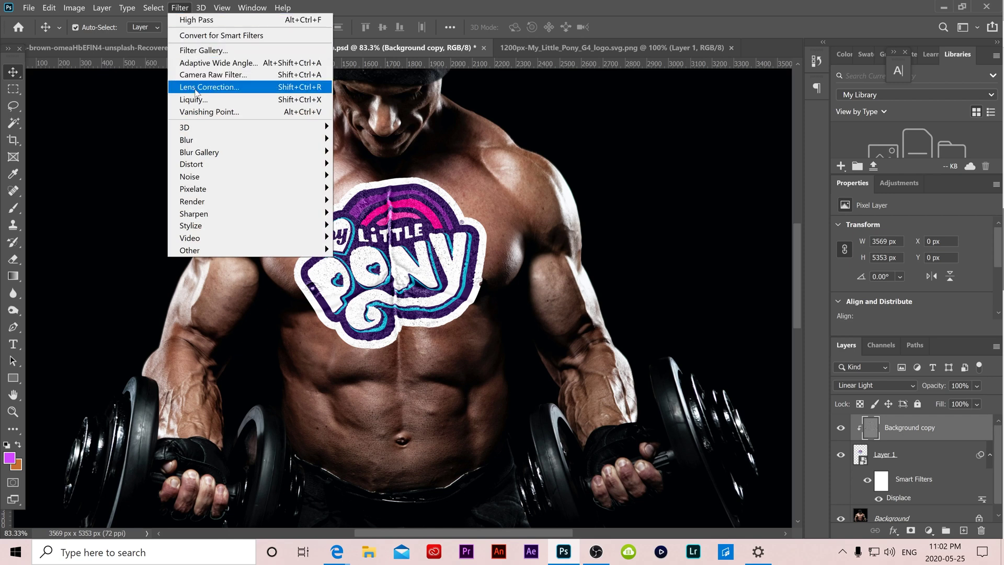
{"action": "key", "text": "Escape"}
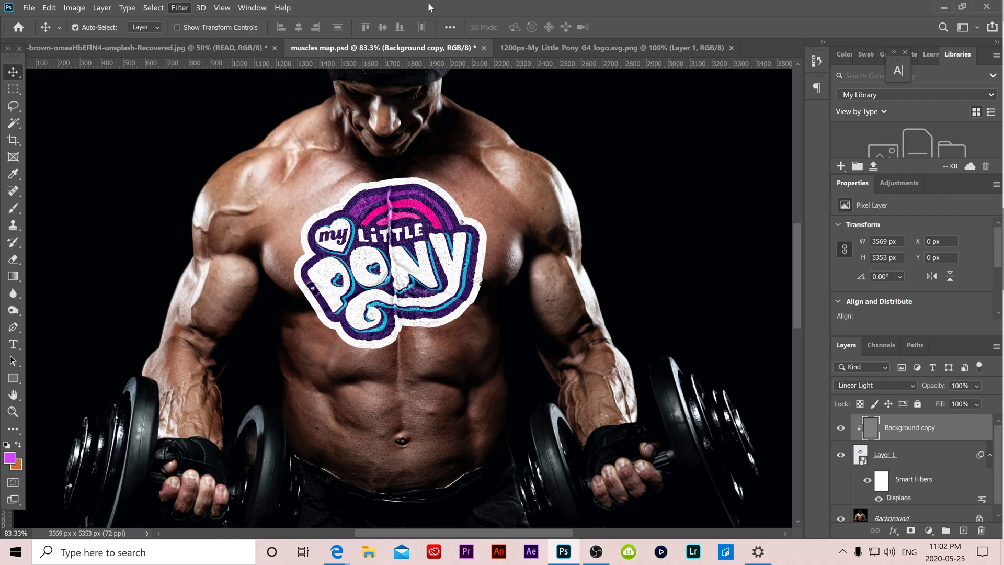
{"action": "left_click", "coordinate": [49, 8]}
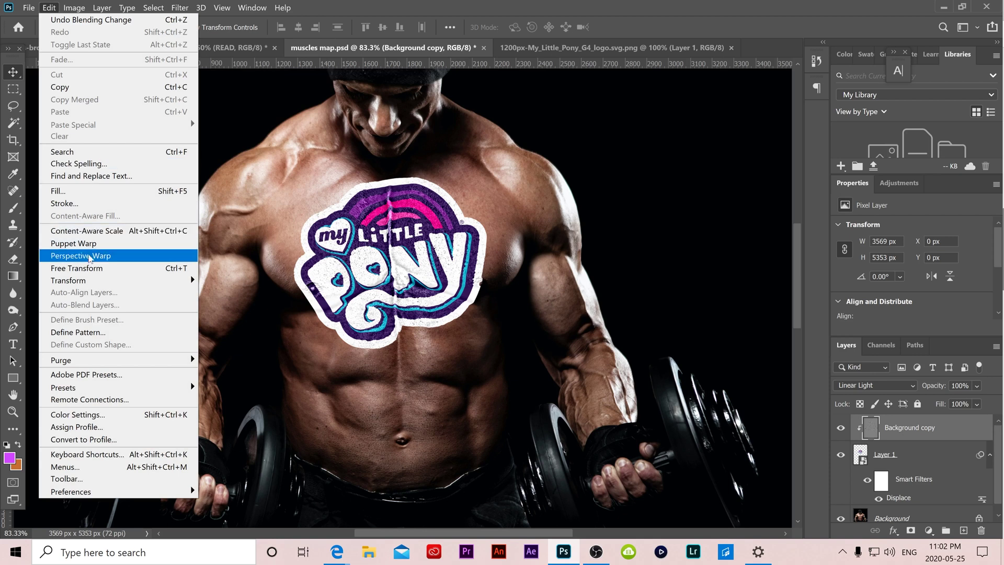
{"action": "mouse_move", "coordinate": [133, 283]}
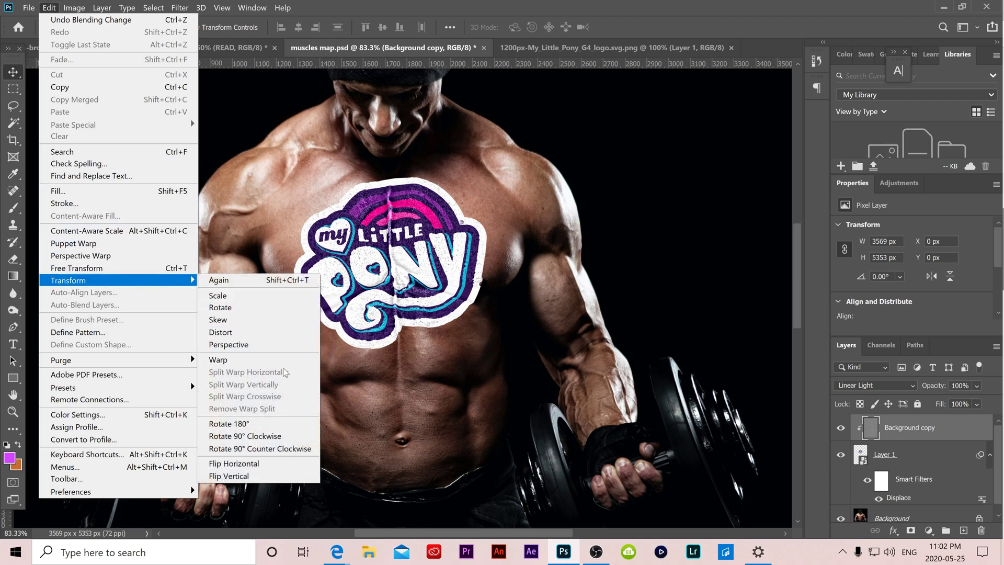
{"action": "left_click", "coordinate": [326, 335]}
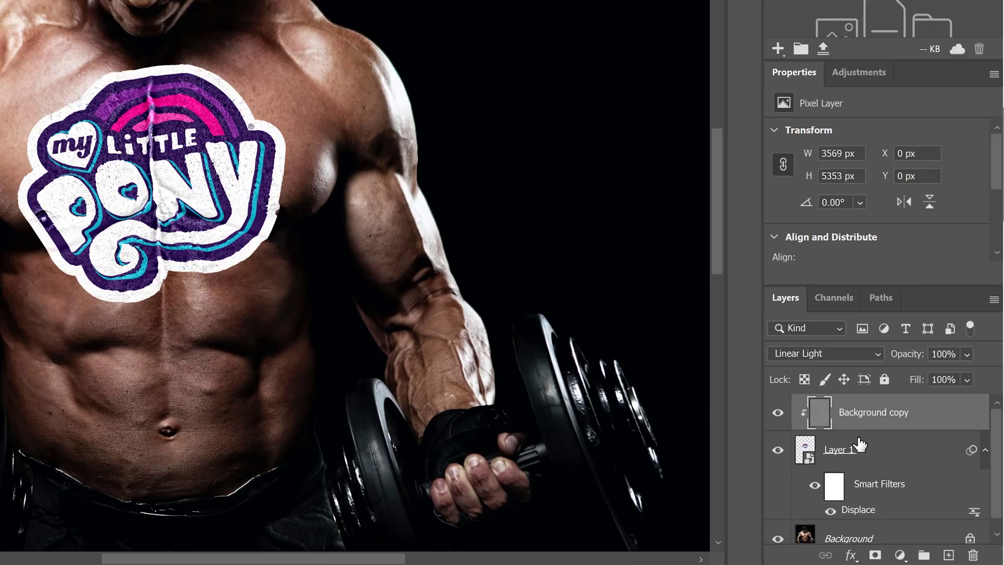
- Split Layer 1's Underlying Layer Blend If sliders to 0/49 and 192/254
{"action": "left_click", "coordinate": [806, 449]}
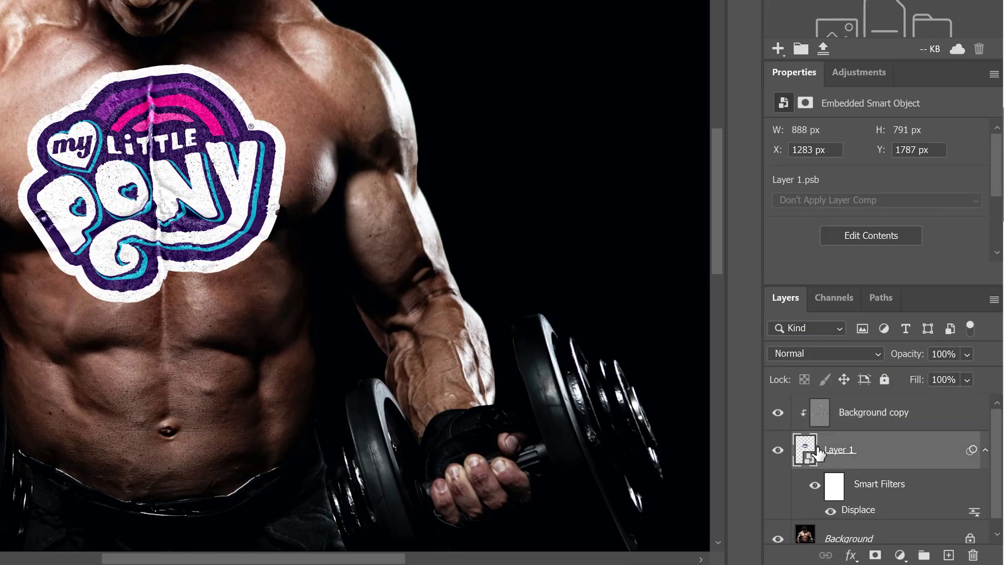
{"action": "right_click", "coordinate": [806, 450]}
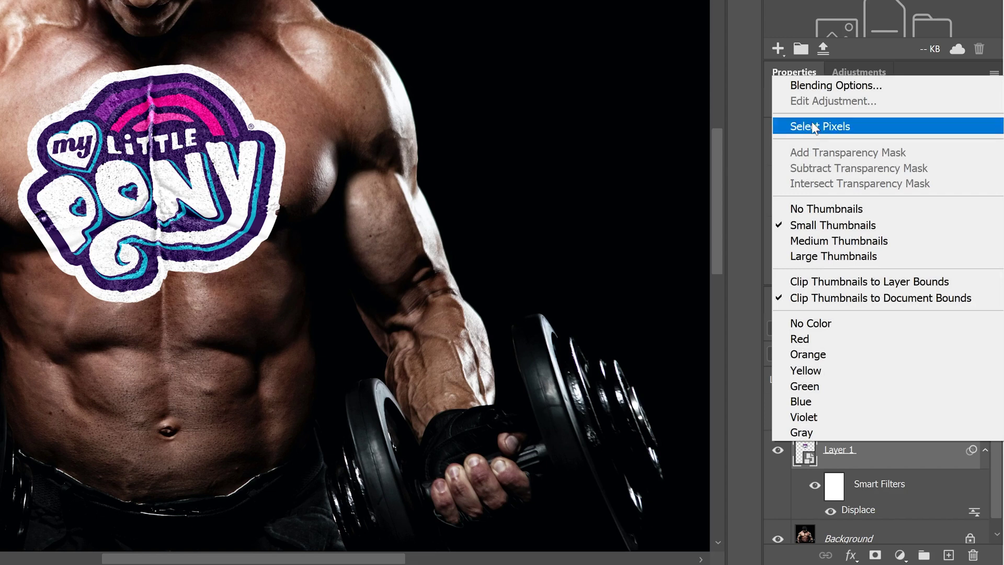
{"action": "left_click", "coordinate": [819, 88]}
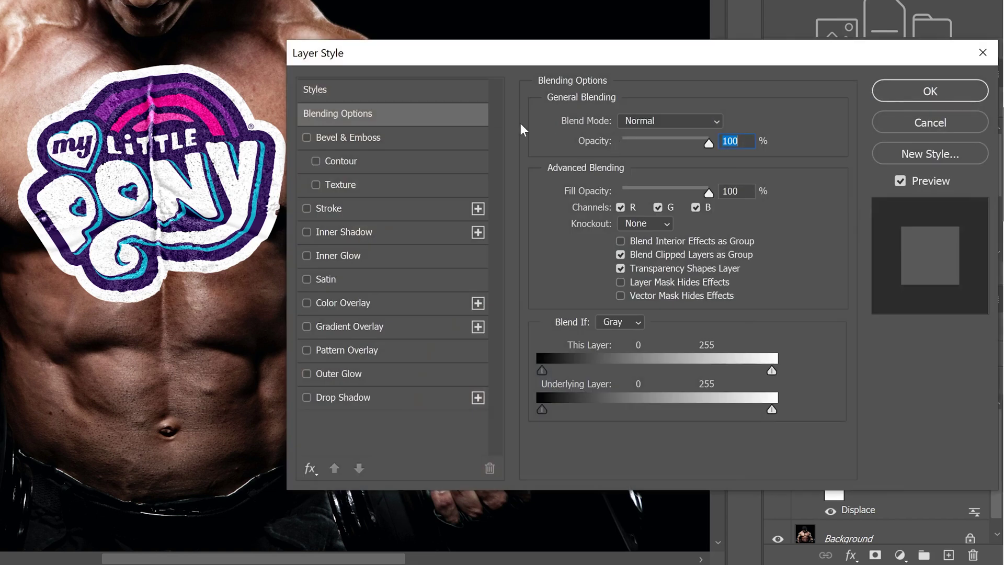
{"action": "left_click_drag", "start_coordinate": [454, 57], "coordinate": [445, 0]}
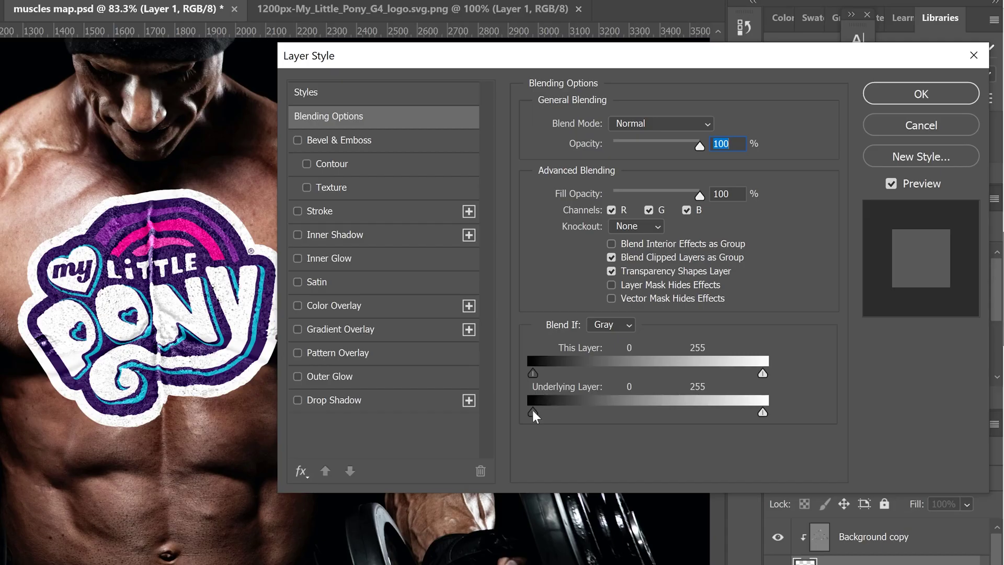
{"action": "mouse_move", "coordinate": [532, 412]}
{"action": "left_mouse_down"}
{"action": "mouse_move", "coordinate": [563, 409]}
{"action": "mouse_move", "coordinate": [526, 407]}
{"action": "left_mouse_up"}
{"action": "left_click_drag", "start_coordinate": [762, 410], "coordinate": [704, 407]}
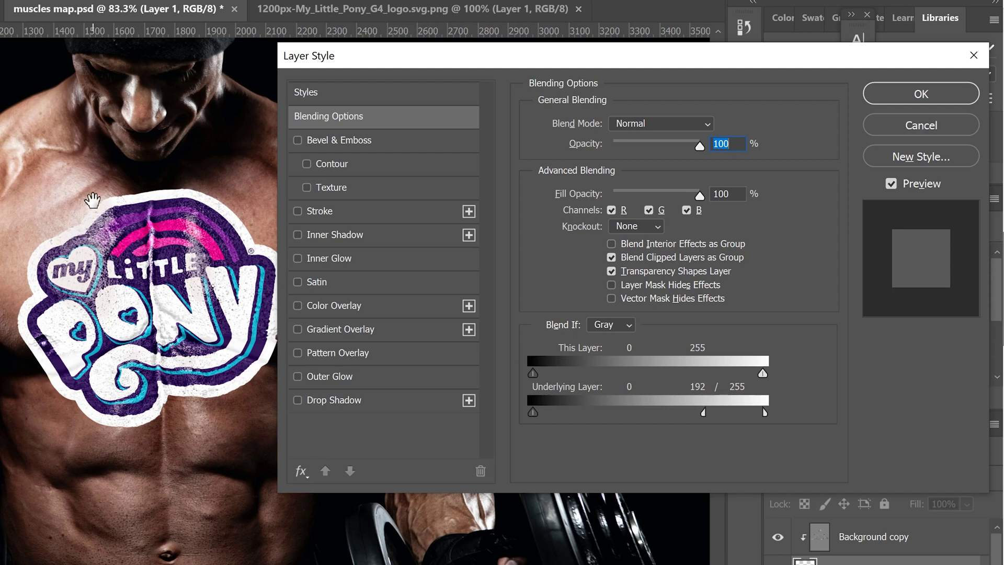
{"action": "left_click_drag", "start_coordinate": [535, 412], "coordinate": [577, 407]}
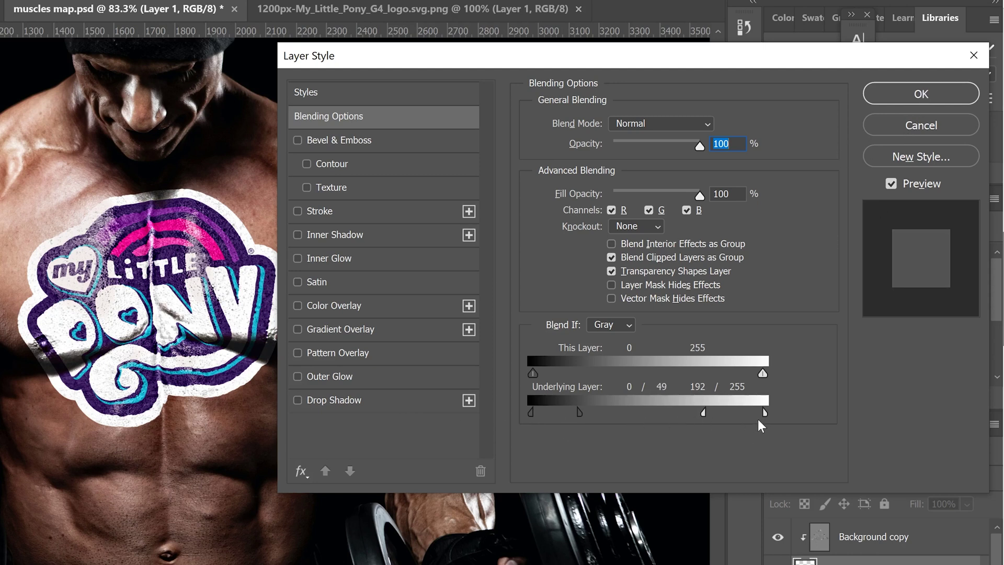
{"action": "mouse_move", "coordinate": [759, 410]}
{"action": "left_mouse_down"}
{"action": "mouse_move", "coordinate": [737, 410]}
{"action": "mouse_move", "coordinate": [762, 417]}
{"action": "left_mouse_up"}
{"action": "left_click", "coordinate": [905, 96]}
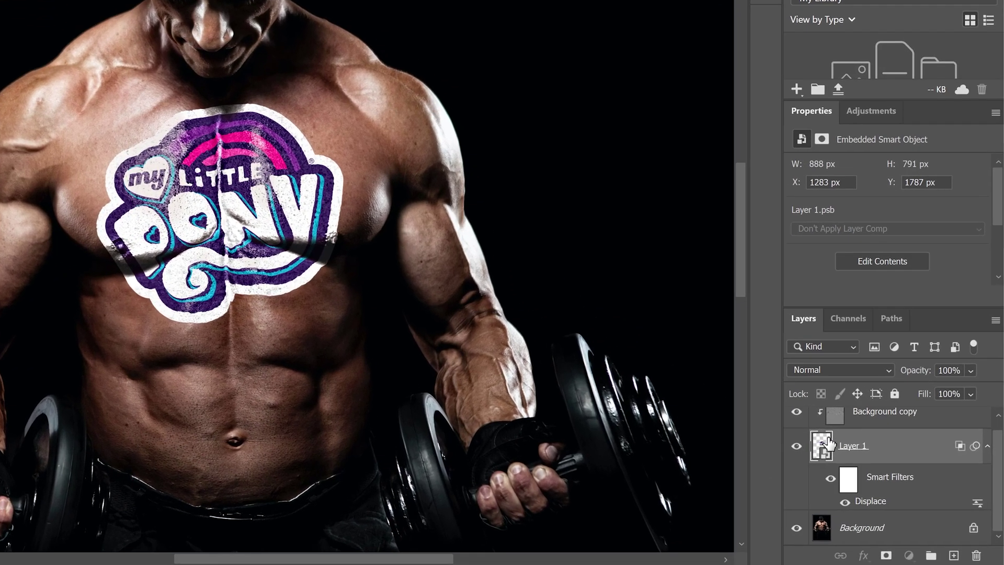
- Set Layer 1's blend mode to Hard Light
{"action": "left_click", "coordinate": [838, 369]}
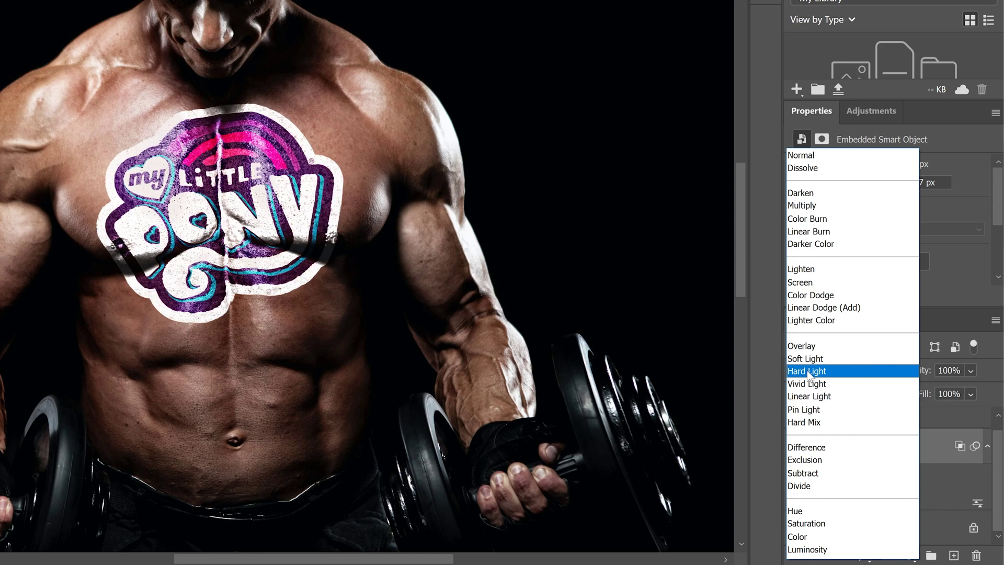
{"action": "left_click", "coordinate": [808, 371]}
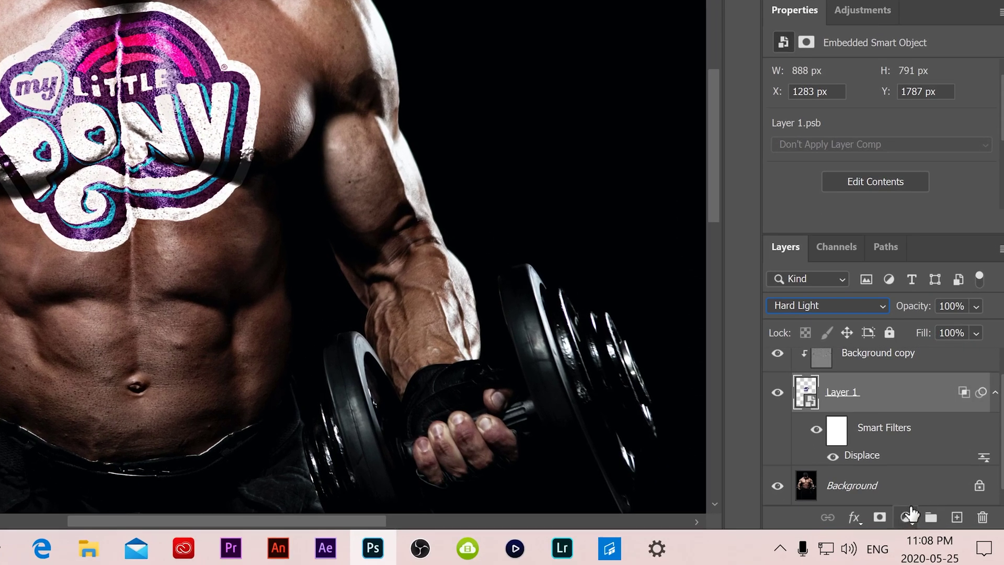
- Add a Levels adjustment clipped to the logo, raising the output black level to 33
{"action": "left_click", "coordinate": [906, 517]}
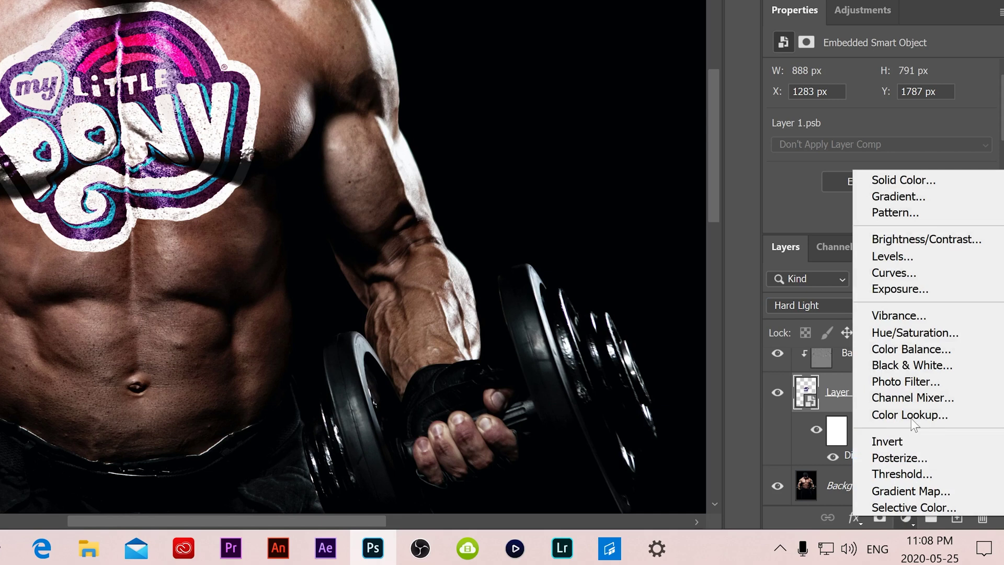
{"action": "left_click", "coordinate": [912, 256]}
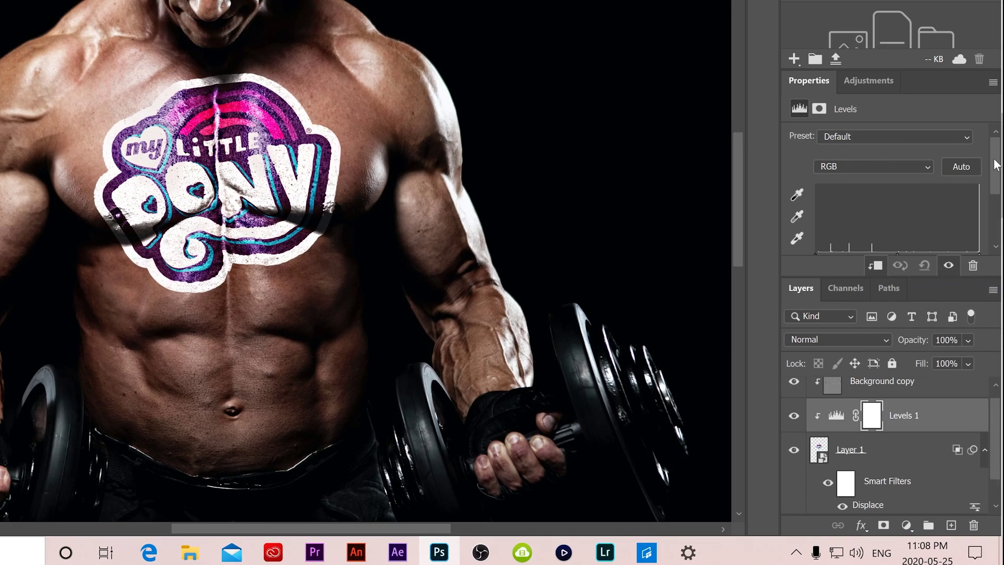
{"action": "scroll", "coordinate": [801, 164], "scroll_direction": "down", "scroll_amount": 3}
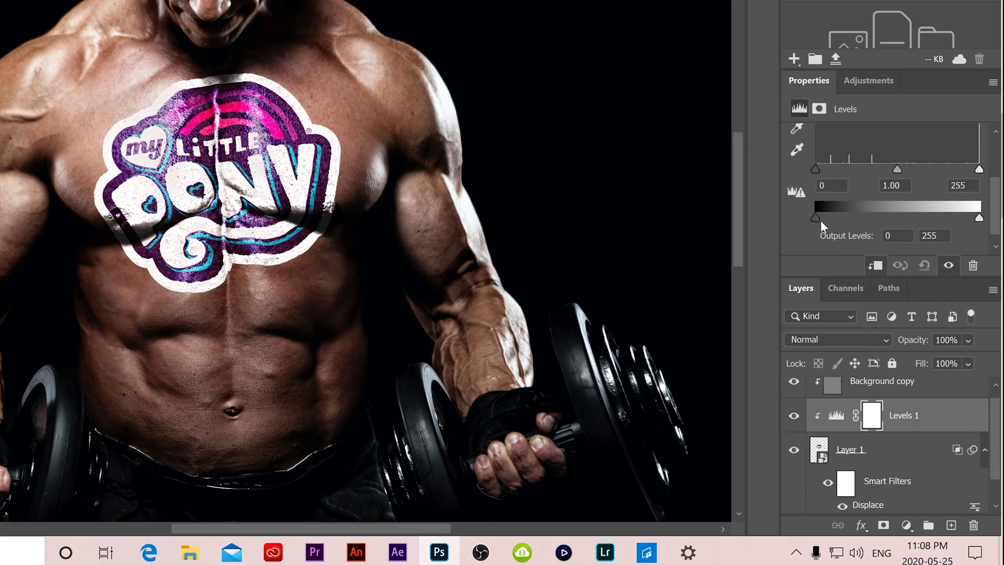
{"action": "left_click_drag", "start_coordinate": [815, 215], "coordinate": [837, 217]}
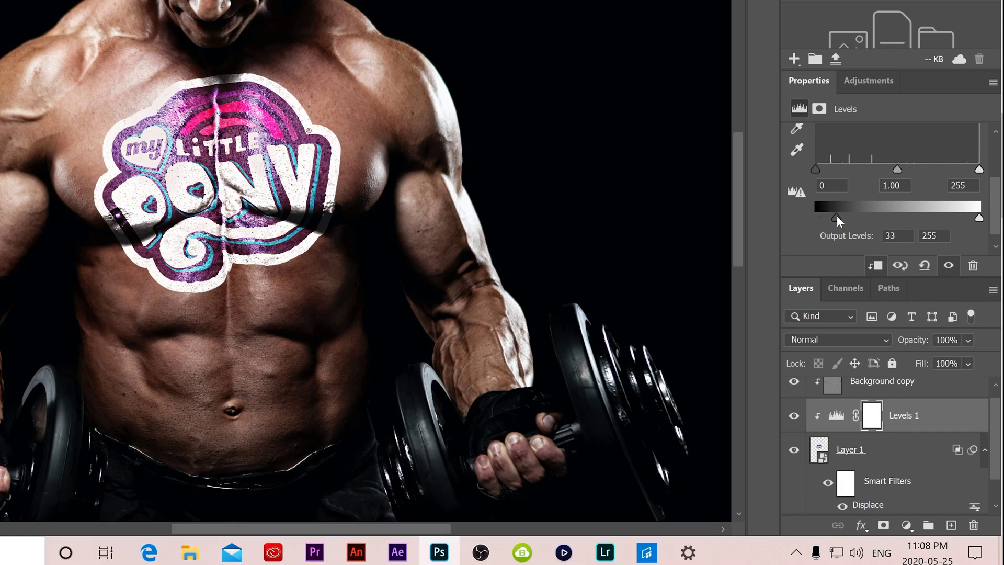
{"action": "left_click", "coordinate": [892, 455]}
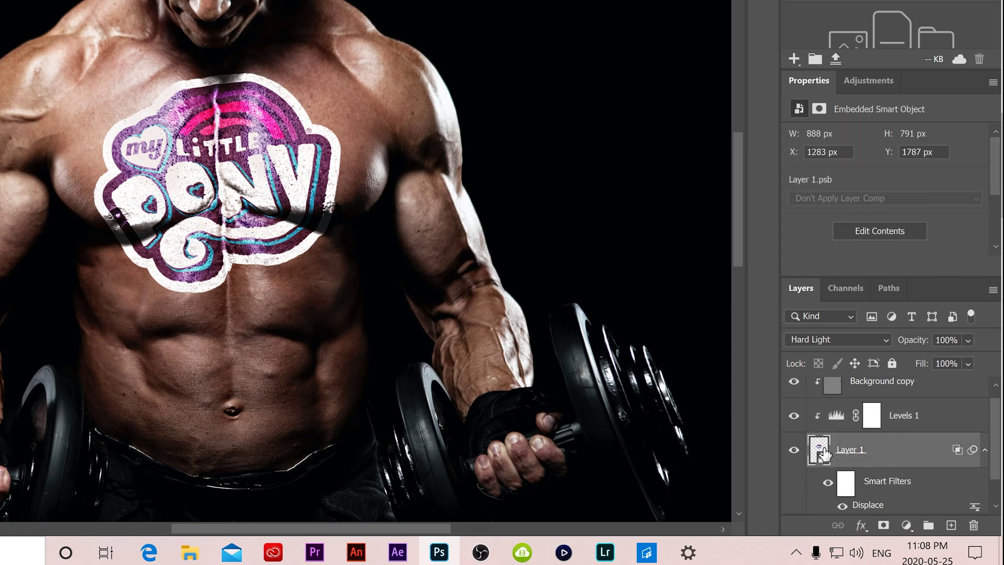
- Add a Hue/Saturation adjustment to the logo with saturation lowered to -31
{"action": "left_click", "coordinate": [907, 526]}
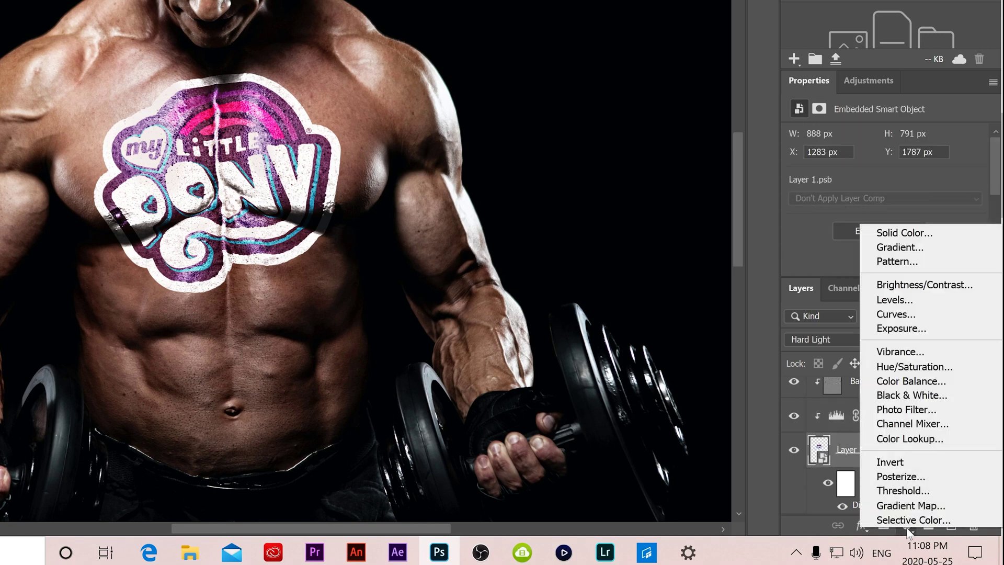
{"action": "left_click", "coordinate": [914, 367]}
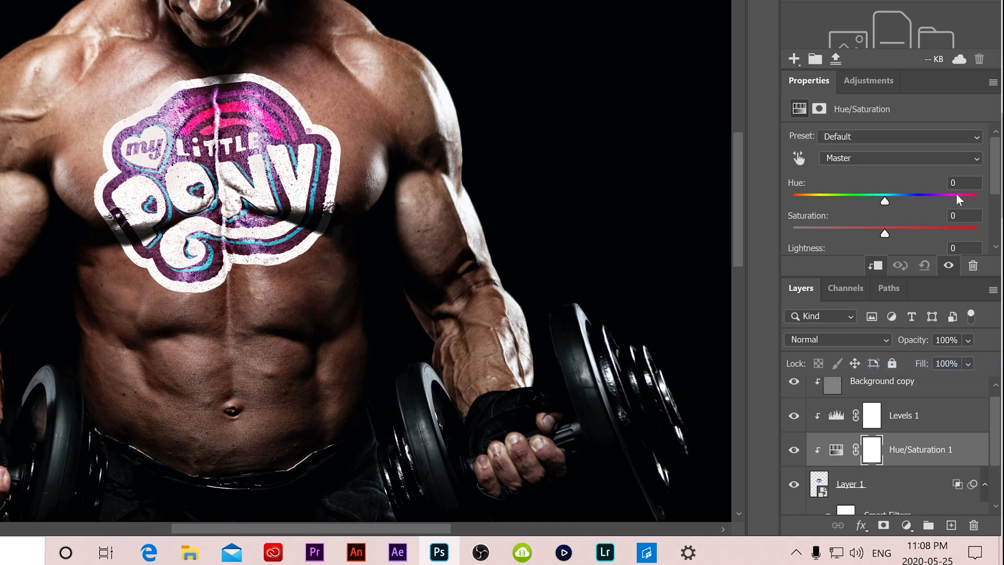
{"action": "left_click_drag", "start_coordinate": [995, 164], "coordinate": [993, 179]}
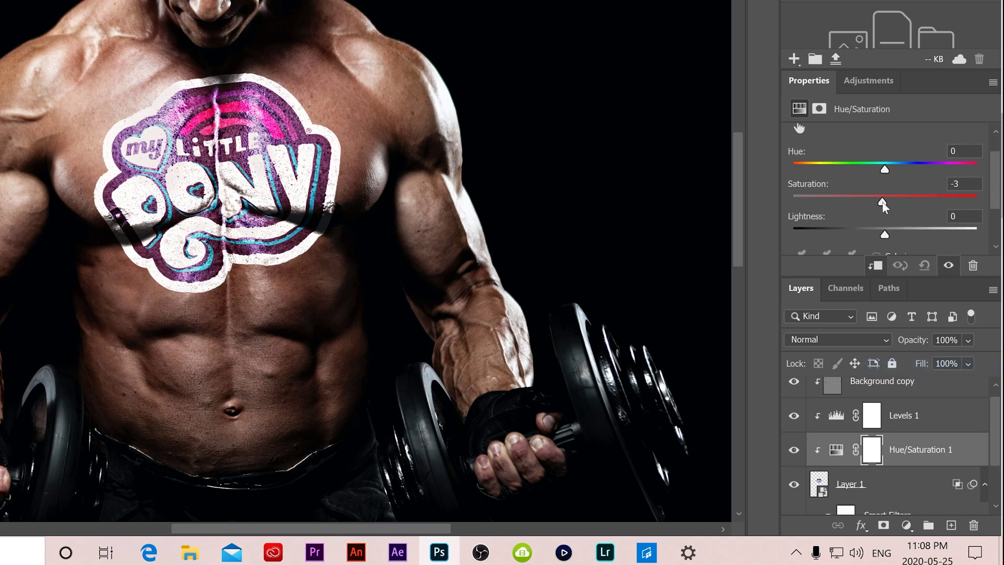
{"action": "mouse_move", "coordinate": [883, 204]}
{"action": "left_mouse_down"}
{"action": "mouse_move", "coordinate": [859, 201]}
{"action": "mouse_move", "coordinate": [869, 203]}
{"action": "left_mouse_up"}
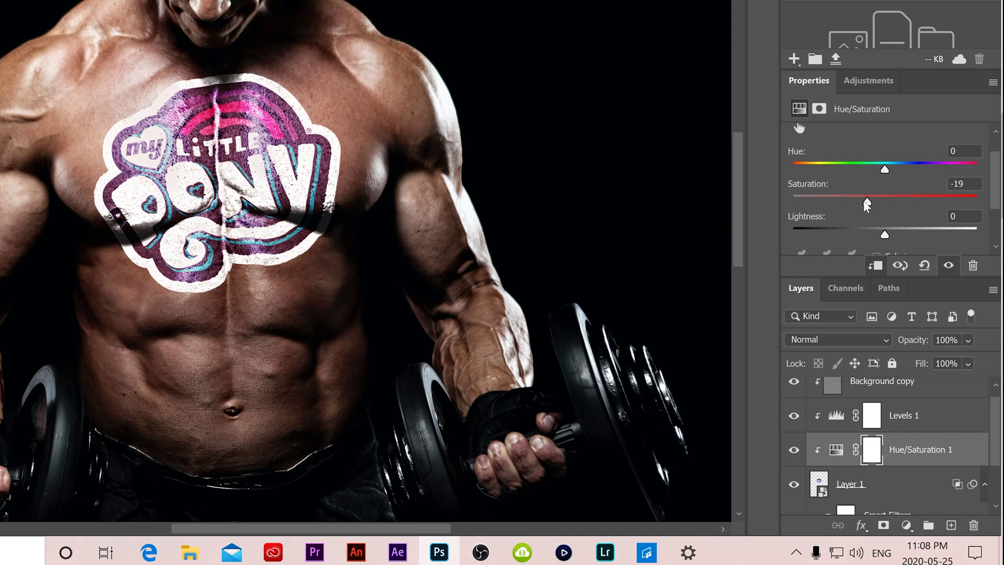
{"action": "mouse_move", "coordinate": [866, 201]}
{"action": "left_mouse_down"}
{"action": "mouse_move", "coordinate": [800, 200]}
{"action": "mouse_move", "coordinate": [866, 199]}
{"action": "left_mouse_up"}
{"action": "left_click_drag", "start_coordinate": [854, 197], "coordinate": [857, 200]}
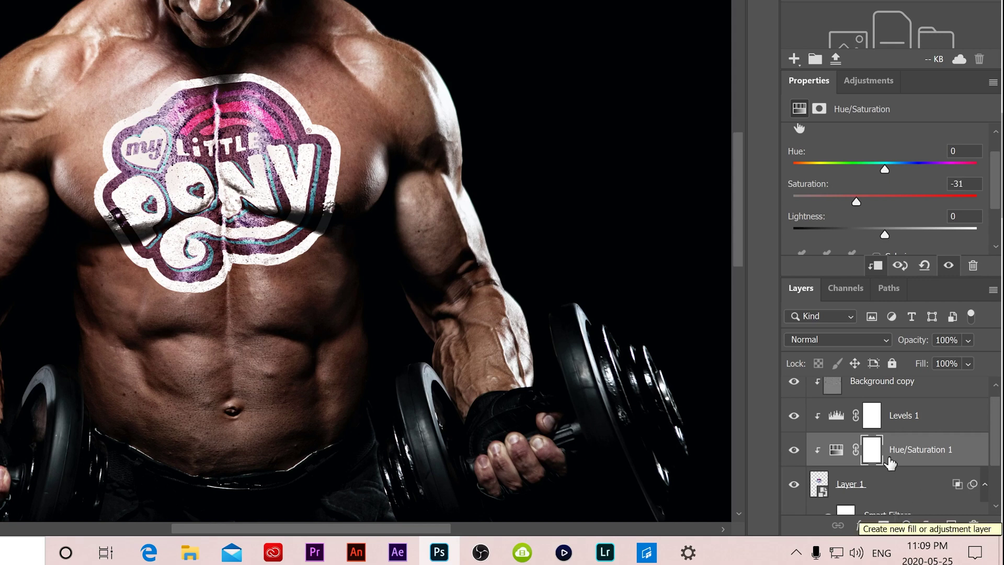
{"action": "left_click", "coordinate": [884, 484]}
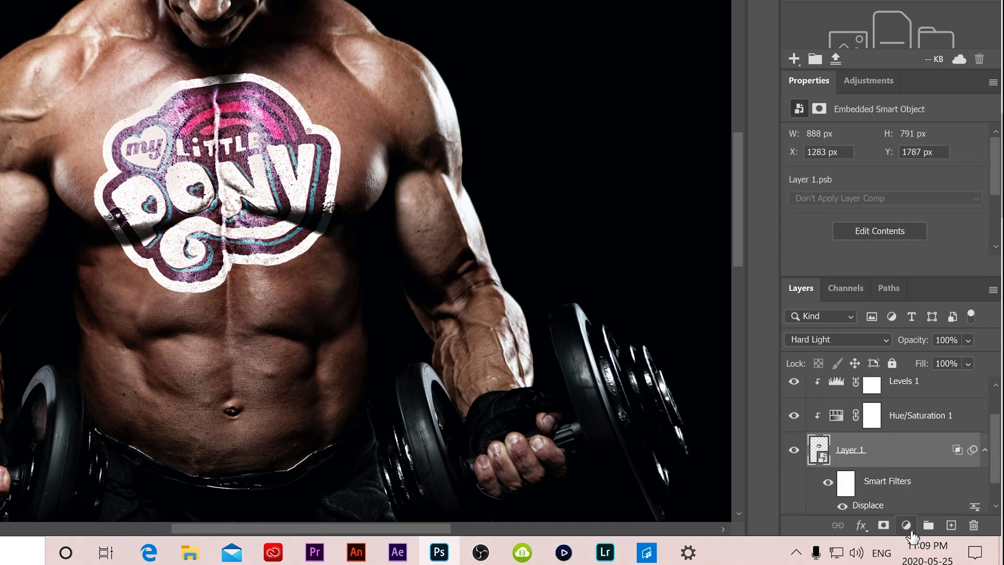
- Add a Vibrance adjustment clipped to the logo, raising vibrance and leaving saturation at 0
{"action": "left_click", "coordinate": [908, 526]}
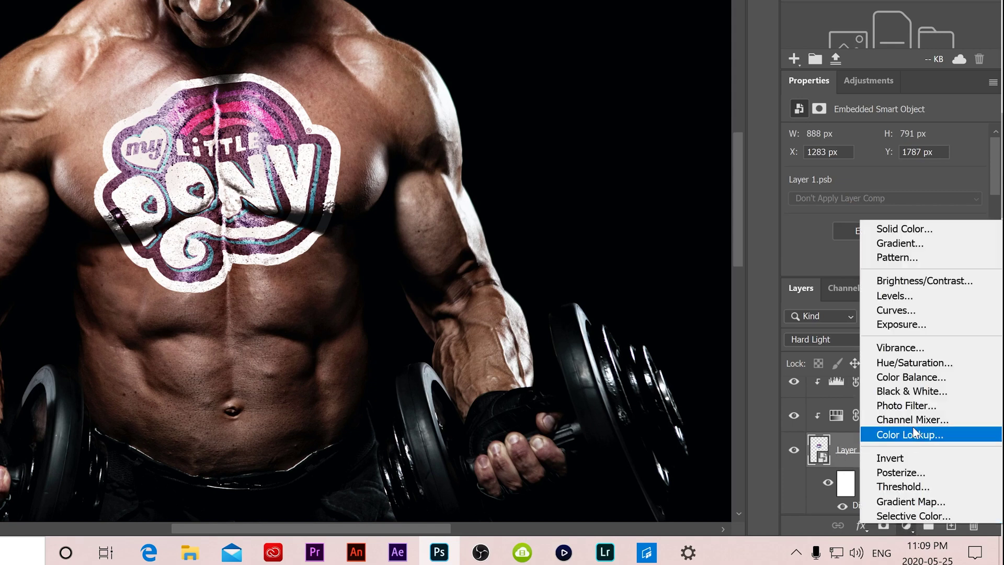
{"action": "left_click", "coordinate": [889, 349]}
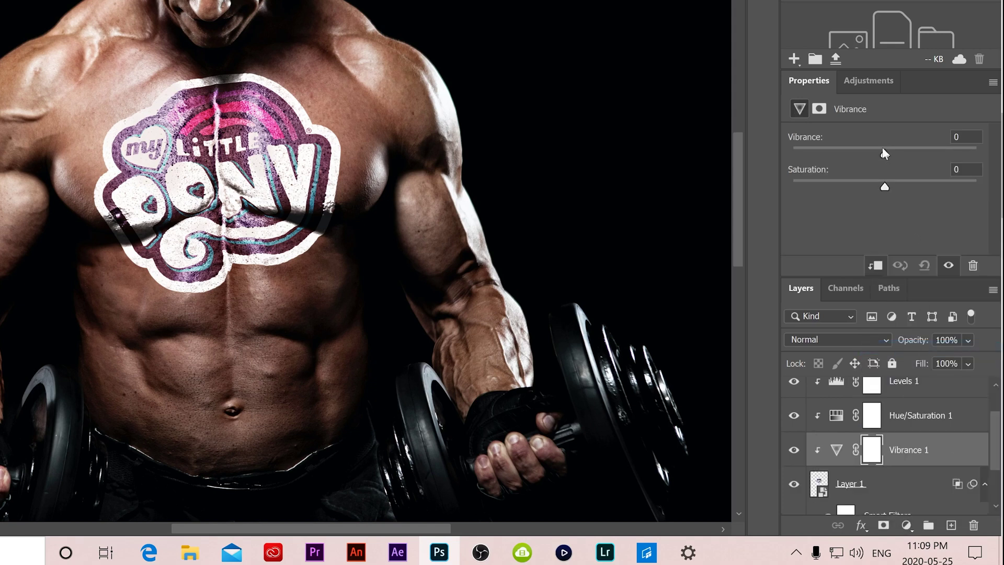
{"action": "left_click", "coordinate": [883, 148]}
{"action": "mouse_move", "coordinate": [897, 157]}
{"action": "left_mouse_down"}
{"action": "mouse_move", "coordinate": [914, 157]}
{"action": "mouse_move", "coordinate": [830, 157]}
{"action": "mouse_move", "coordinate": [925, 155]}
{"action": "mouse_move", "coordinate": [872, 162]}
{"action": "mouse_move", "coordinate": [902, 155]}
{"action": "left_mouse_up"}
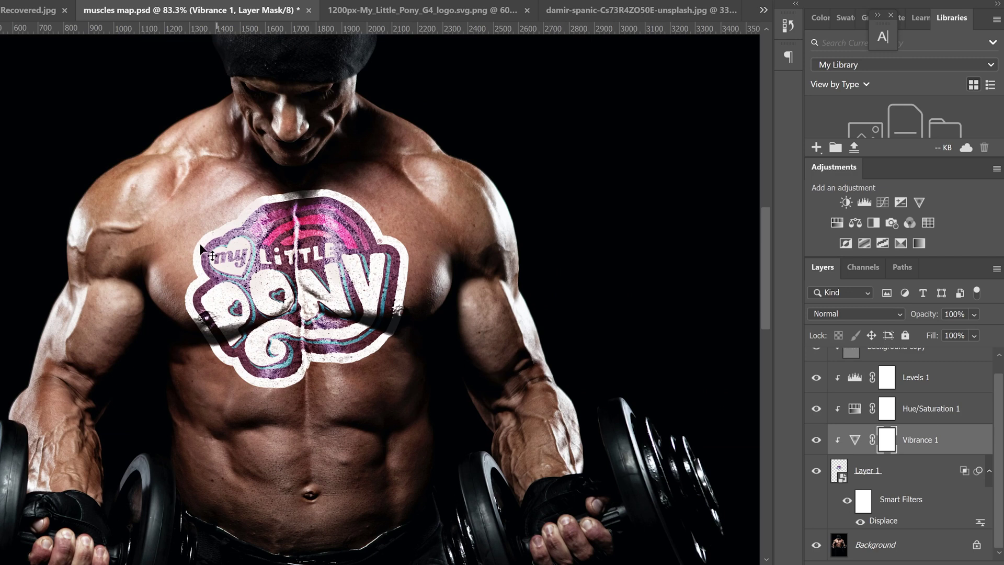
- Set the logo layer, Layer 1, to 91% opacity
{"action": "left_click", "coordinate": [840, 471]}
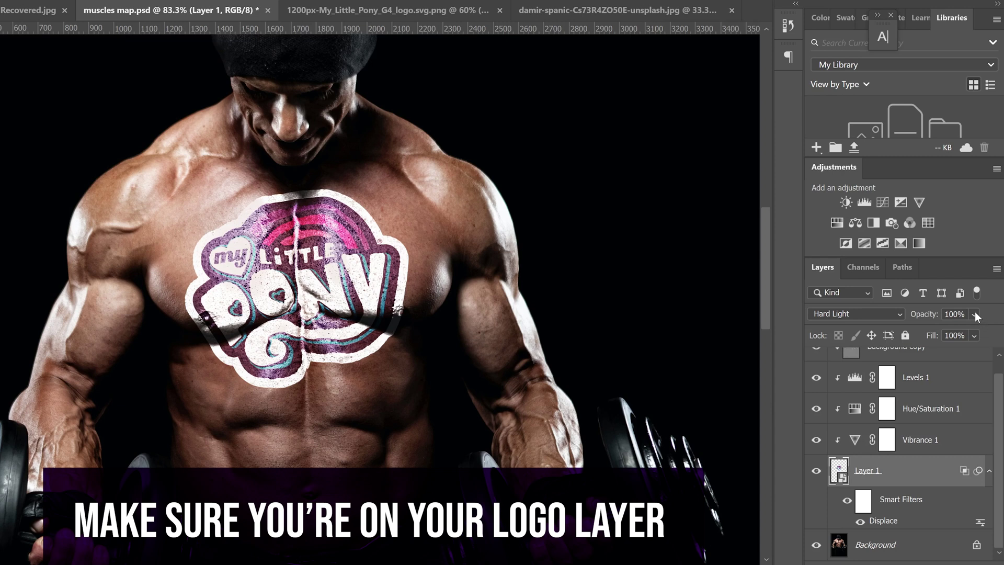
{"action": "mouse_move", "coordinate": [973, 314]}
{"action": "left_mouse_down"}
{"action": "mouse_move", "coordinate": [983, 324]}
{"action": "mouse_move", "coordinate": [973, 318]}
{"action": "left_mouse_up"}
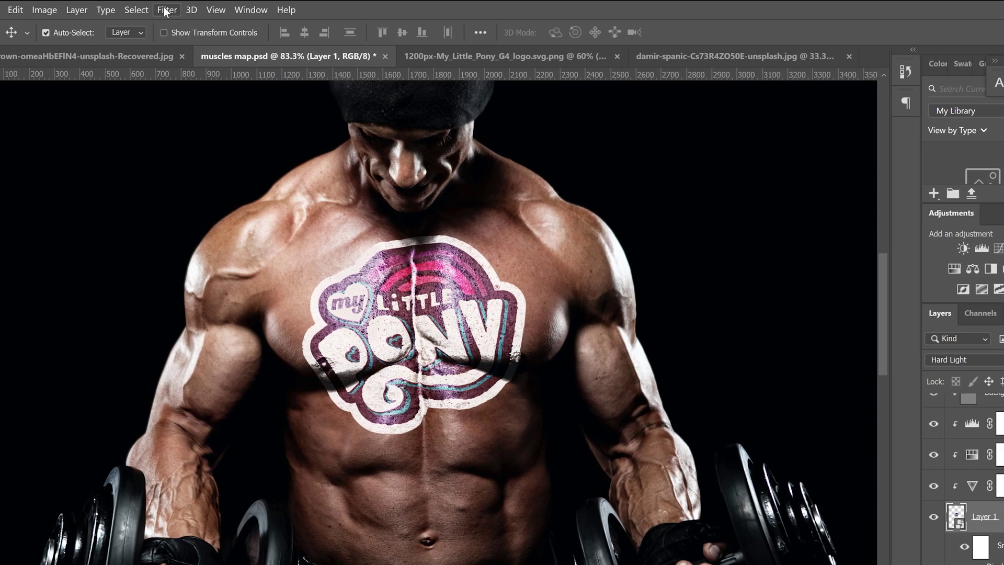
- Apply a Gaussian Blur with a 1.4-pixel radius to the logo layer
{"action": "left_click", "coordinate": [167, 10]}
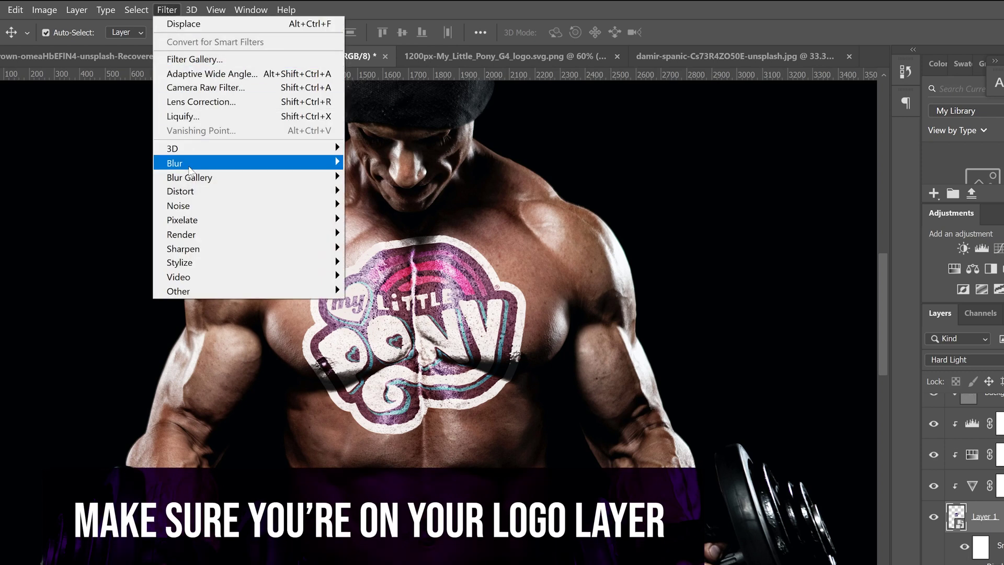
{"action": "mouse_move", "coordinate": [191, 164]}
{"action": "left_click", "coordinate": [395, 220]}
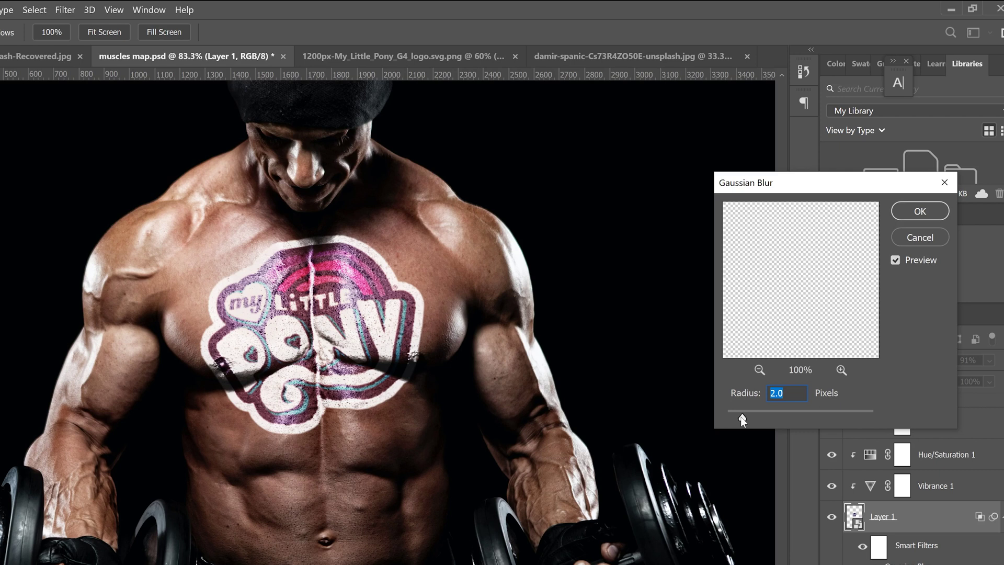
{"action": "left_click_drag", "start_coordinate": [741, 417], "coordinate": [739, 417]}
{"action": "left_click_drag", "start_coordinate": [737, 419], "coordinate": [738, 421]}
{"action": "left_click", "coordinate": [920, 212]}
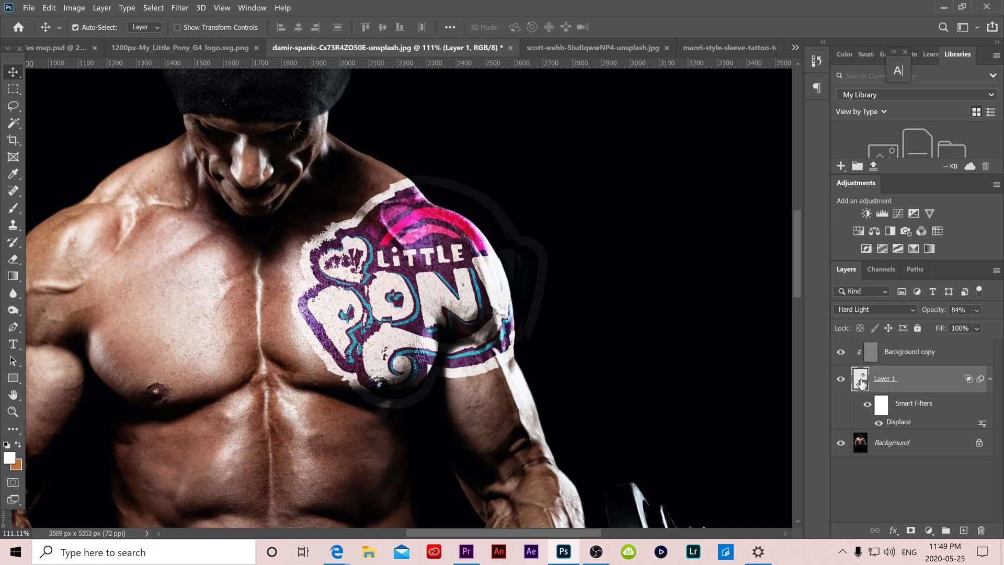
- Add a layer mask to Layer 1 and prepare a black brush at 161 px, 59% hardness
{"action": "left_click", "coordinate": [911, 532]}
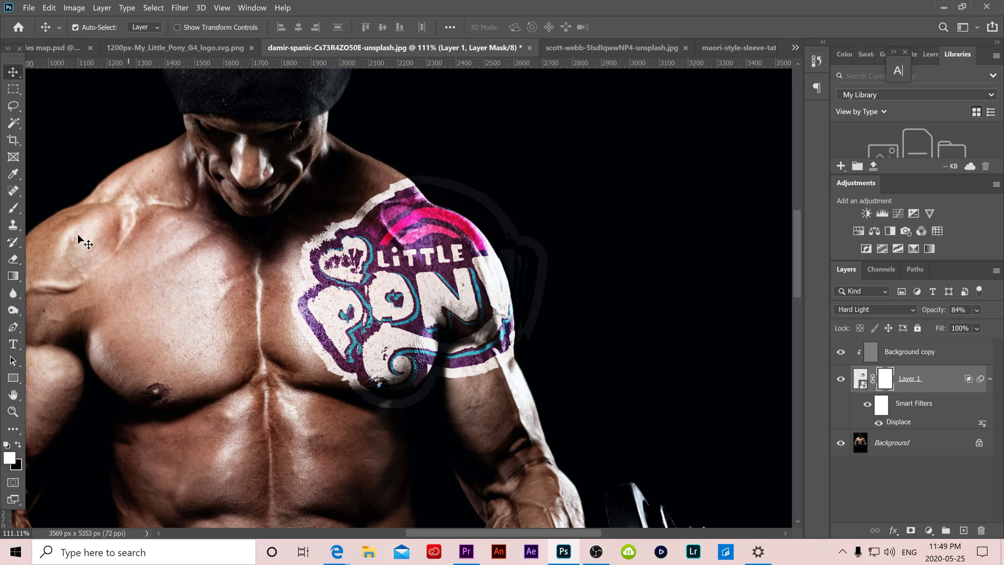
{"action": "left_click", "coordinate": [13, 209]}
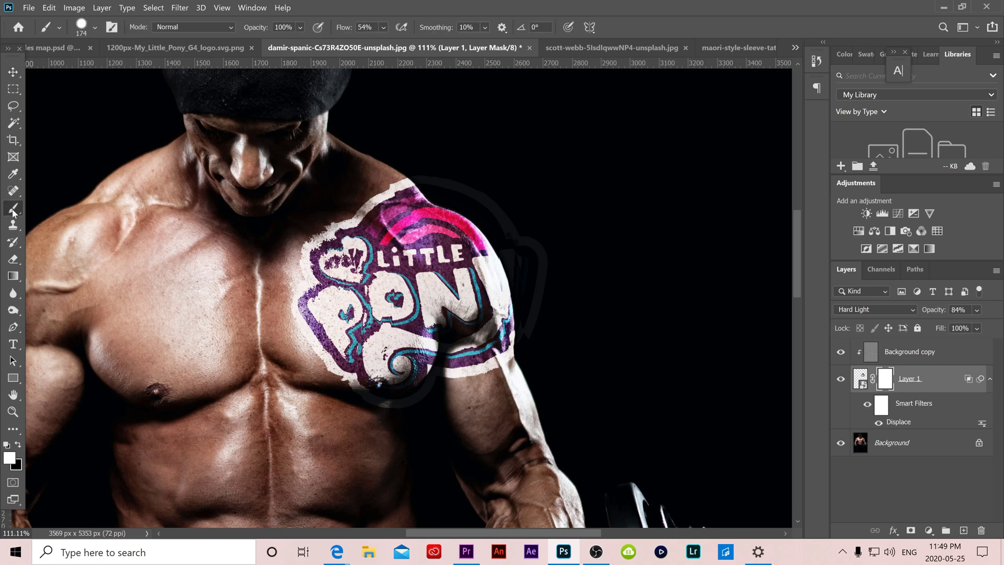
{"action": "left_click", "coordinate": [18, 445]}
{"action": "left_click", "coordinate": [94, 27]}
{"action": "mouse_move", "coordinate": [130, 70]}
{"action": "left_mouse_down"}
{"action": "mouse_move", "coordinate": [112, 70]}
{"action": "mouse_move", "coordinate": [128, 70]}
{"action": "left_mouse_up"}
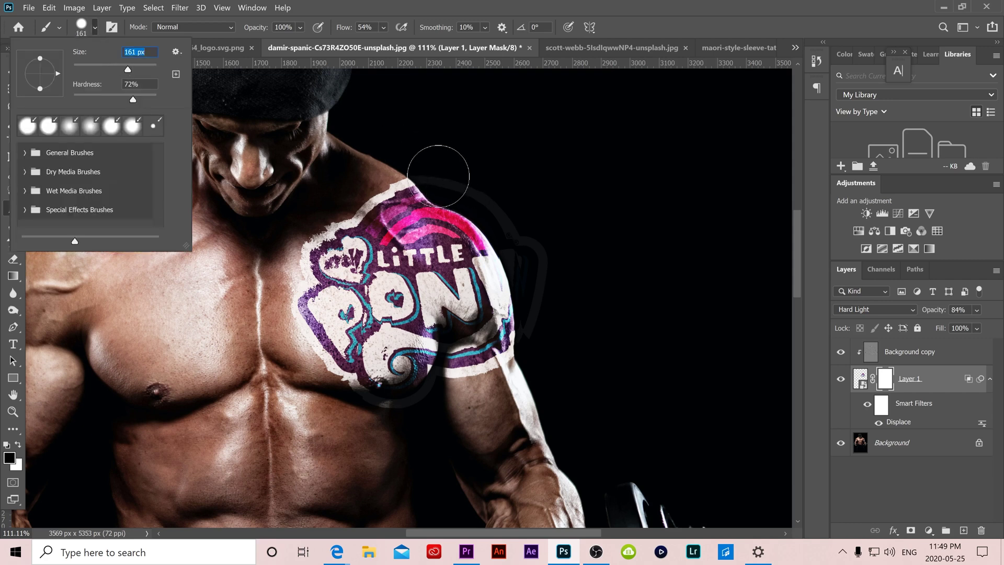
{"action": "left_click_drag", "start_coordinate": [131, 103], "coordinate": [128, 105]}
{"action": "left_click", "coordinate": [425, 155]}
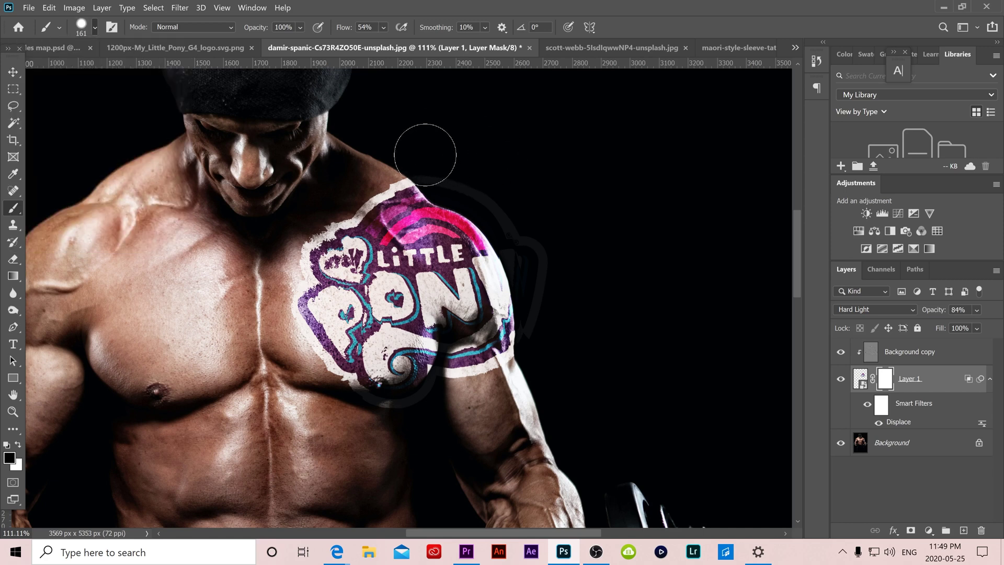
- Paint out the ghost logo outline and paper edge above the shoulder
{"action": "mouse_move", "coordinate": [425, 155]}
{"action": "left_mouse_down"}
{"action": "mouse_move", "coordinate": [493, 191]}
{"action": "mouse_move", "coordinate": [529, 247]}
{"action": "mouse_move", "coordinate": [515, 230]}
{"action": "mouse_move", "coordinate": [541, 326]}
{"action": "mouse_move", "coordinate": [538, 265]}
{"action": "mouse_move", "coordinate": [431, 152]}
{"action": "mouse_move", "coordinate": [484, 183]}
{"action": "mouse_move", "coordinate": [561, 298]}
{"action": "left_mouse_up"}
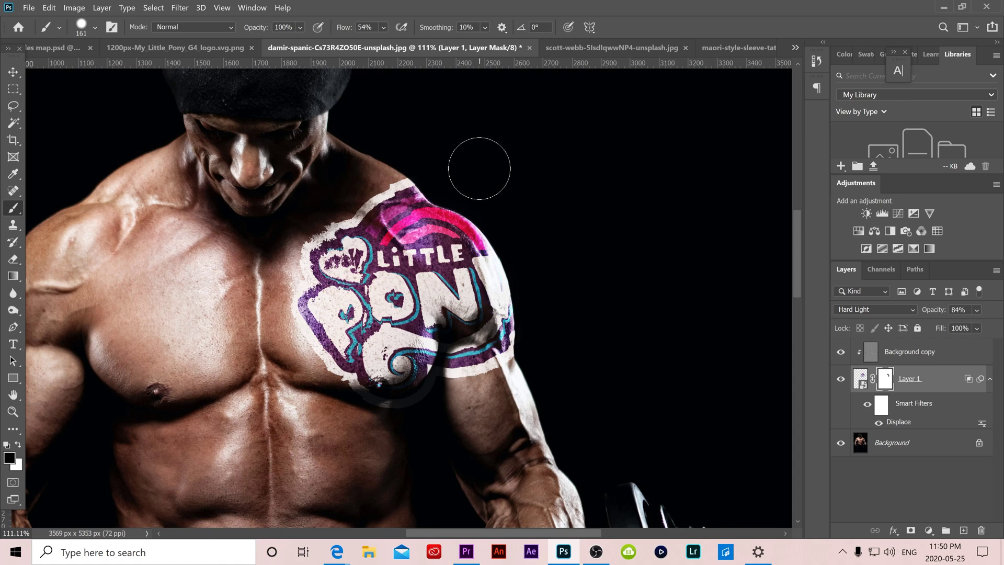
{"action": "mouse_move", "coordinate": [438, 166]}
{"action": "left_mouse_down"}
{"action": "mouse_move", "coordinate": [401, 188]}
{"action": "mouse_move", "coordinate": [414, 168]}
{"action": "left_mouse_up"}
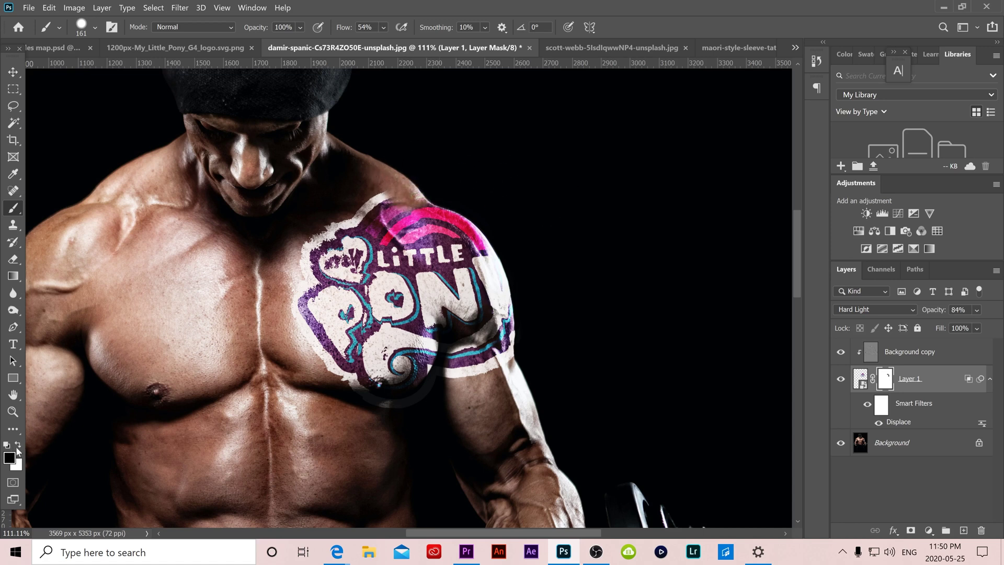
{"action": "left_click", "coordinate": [18, 446]}
- Paint white on the mask to bring back the paper edge along the shoulder top
{"action": "mouse_move", "coordinate": [408, 214]}
{"action": "left_mouse_down"}
{"action": "mouse_move", "coordinate": [389, 201]}
{"action": "mouse_move", "coordinate": [414, 218]}
{"action": "mouse_move", "coordinate": [398, 197]}
{"action": "mouse_move", "coordinate": [439, 225]}
{"action": "left_mouse_up"}
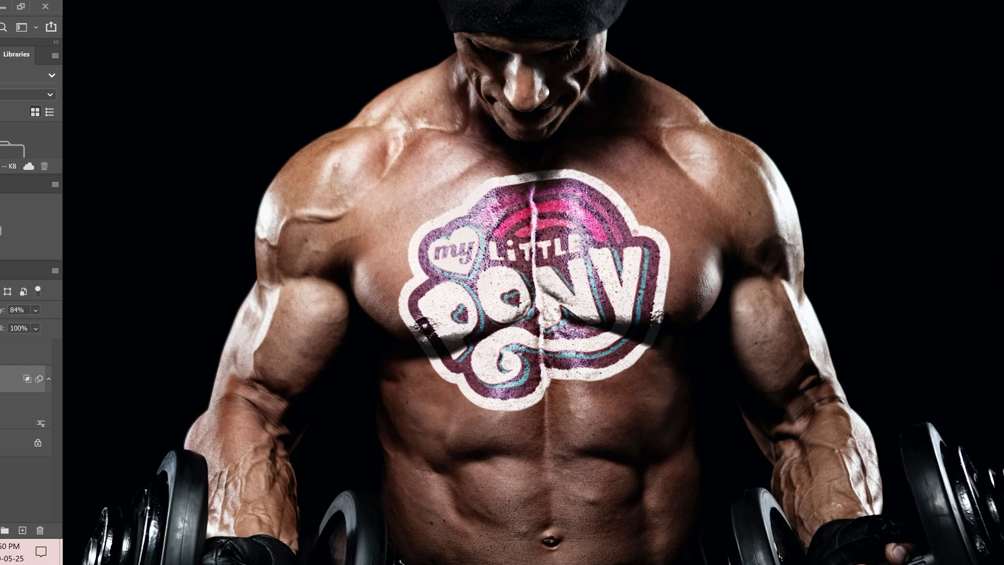